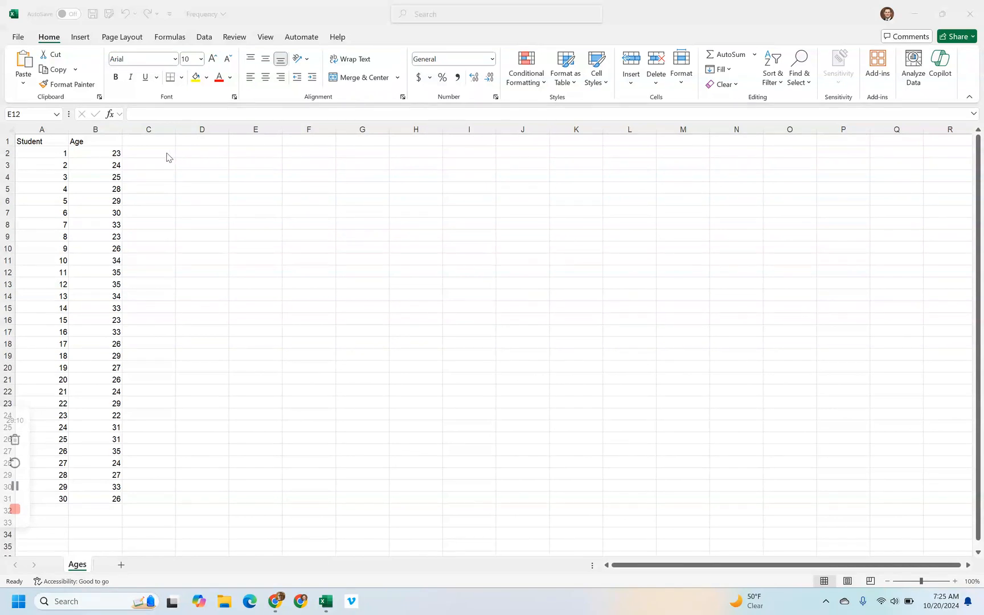
# - Enter the label Min in cell D2 and the label Max in D3
pyautogui.click(199, 151)
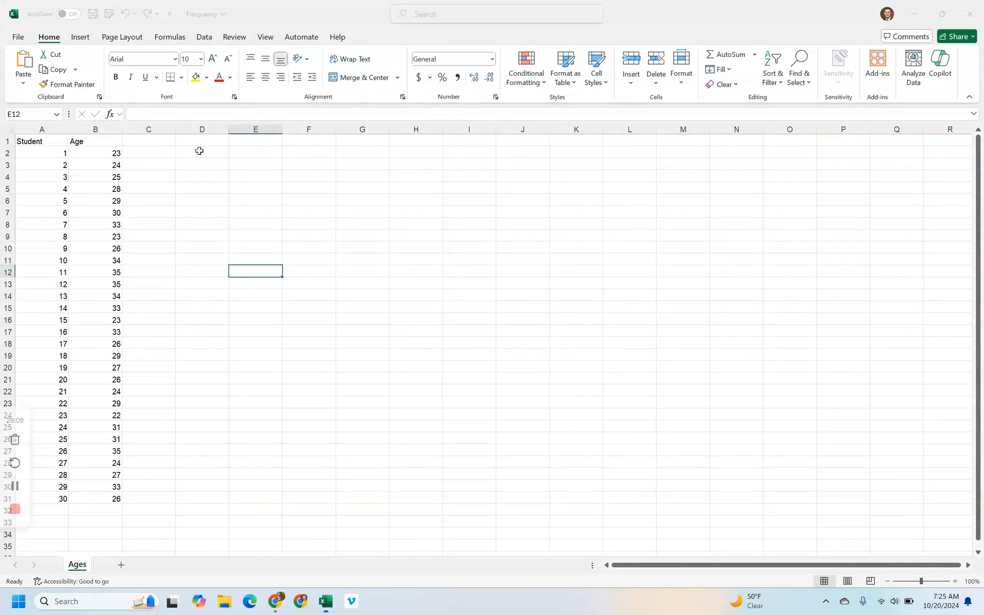
pyautogui.click(199, 151)
pyautogui.write('Min')
pyautogui.press('Return')
pyautogui.write('Max')
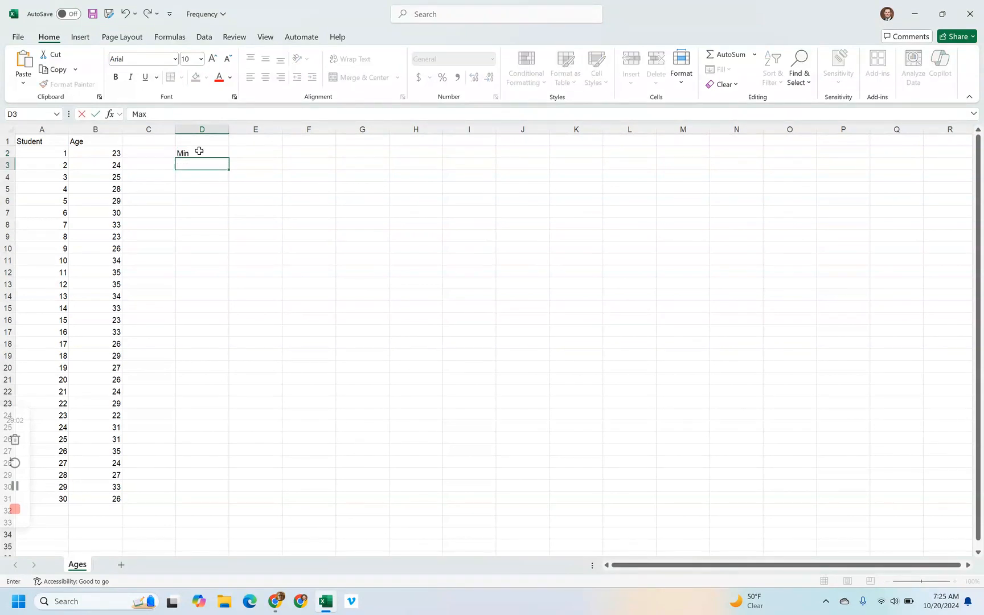
pyautogui.press('Tab')
# - Calculate the minimum age in E2 with the MIN function over the range B2:B31
pyautogui.press('Up')
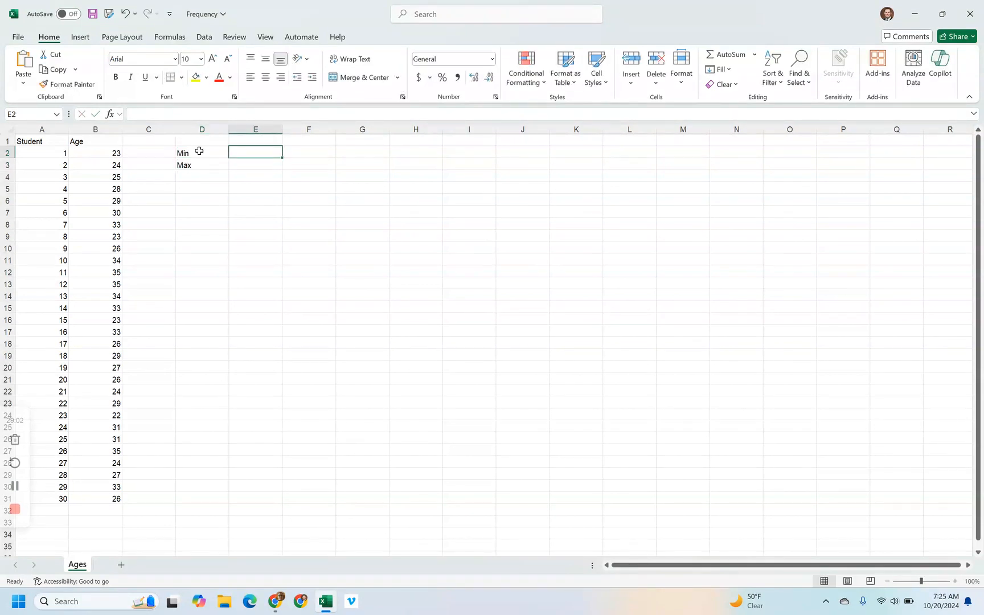
pyautogui.write('=mi')
pyautogui.press('Tab')
pyautogui.click(199, 151)
pyautogui.press('Left')
pyautogui.press('Left')
pyautogui.hotkey('ctrl', 'shift', 'Down')
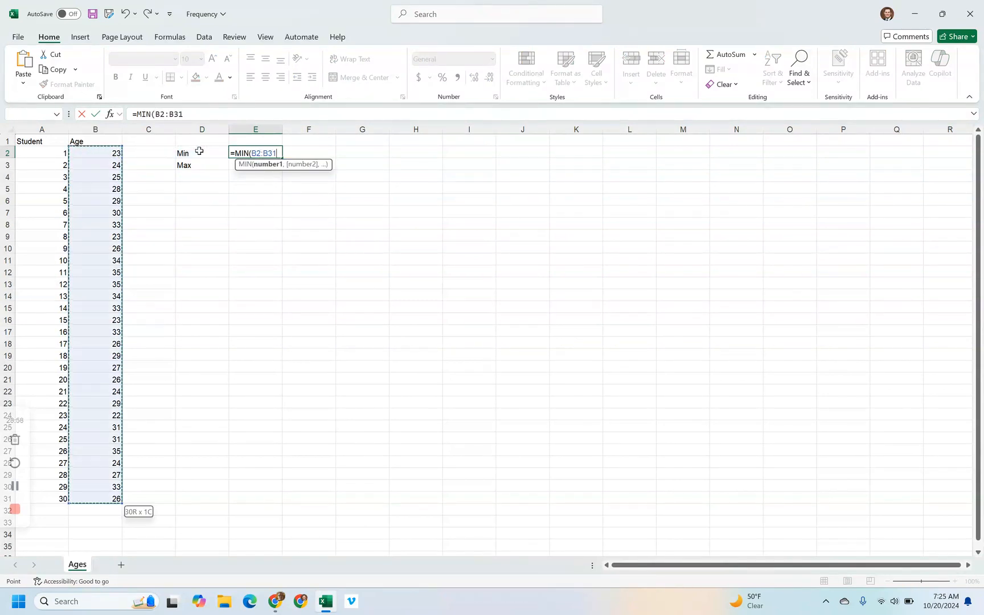
pyautogui.press('Return')
# - Calculate the maximum age in E3 with the MAX function over the ages from B3 down to the last student
pyautogui.write('=')
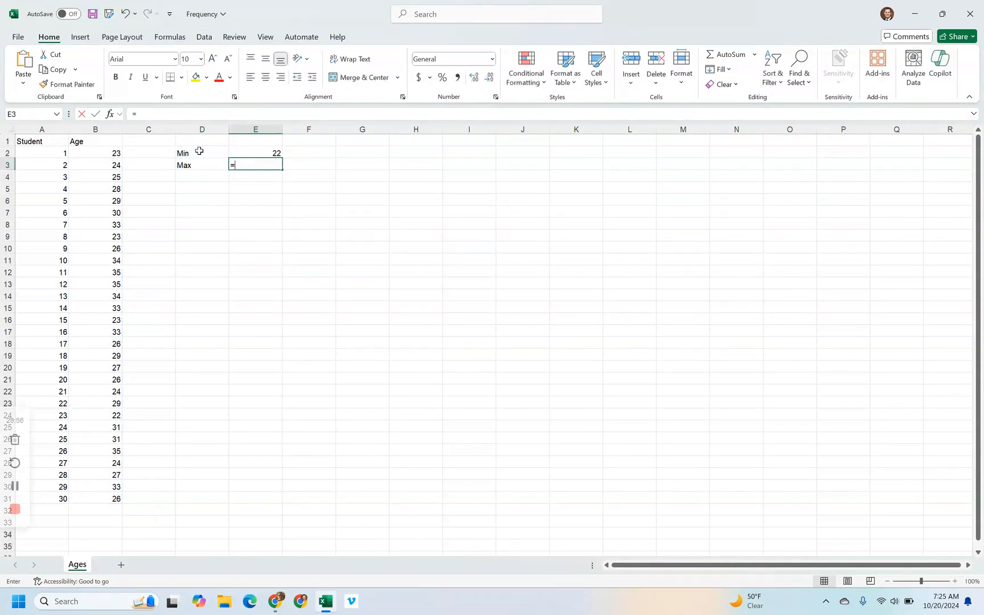
pyautogui.write('MAx')
pyautogui.press('Tab')
pyautogui.click(200, 151)
pyautogui.press('Left')
pyautogui.press('Left')
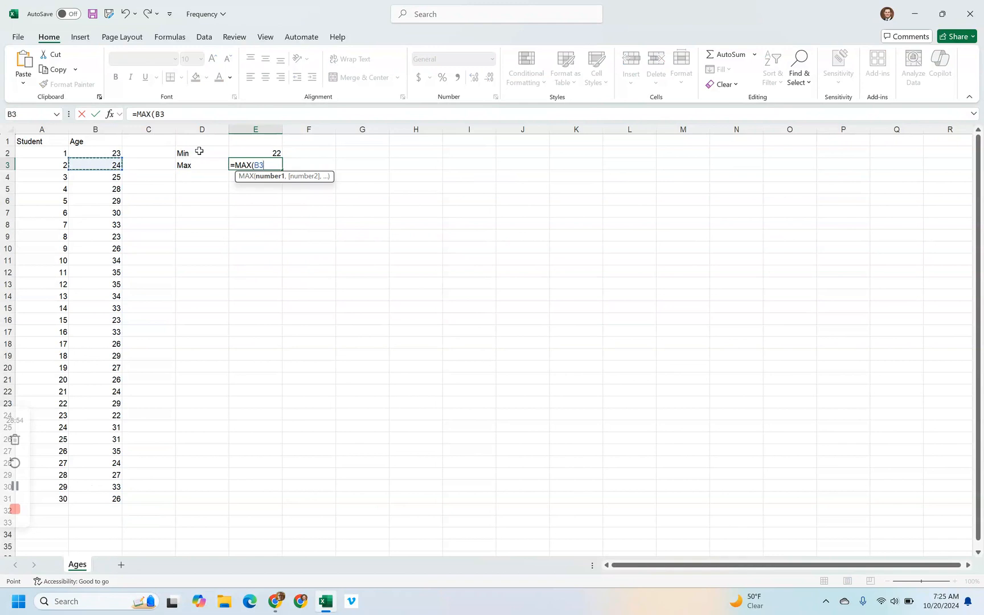
pyautogui.hotkey('ctrl', 'shift', 'Down')
pyautogui.press('Return')
pyautogui.press('Up')
pyautogui.press('Up')
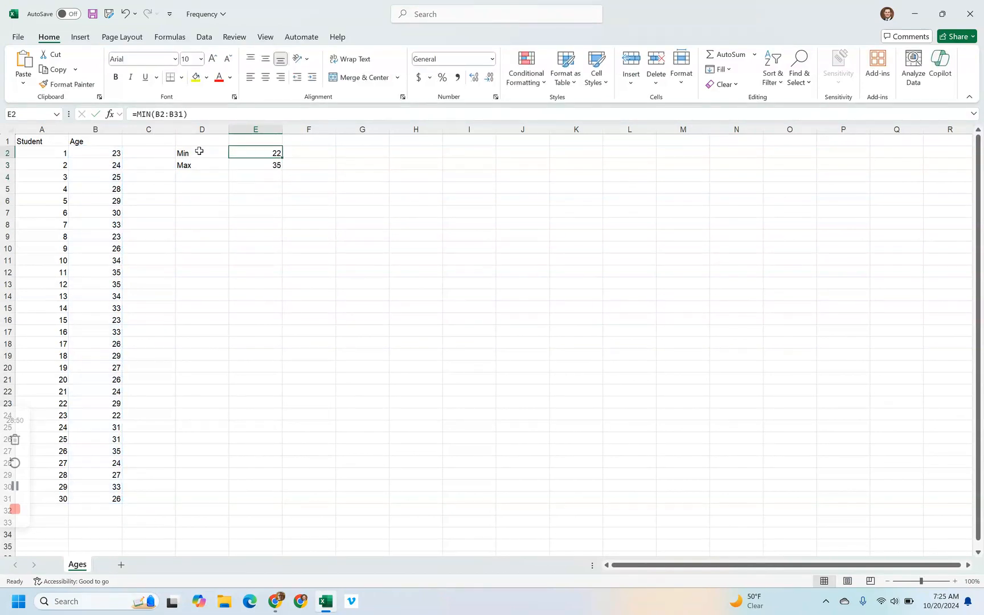
pyautogui.press('Right')
pyautogui.press('Right')
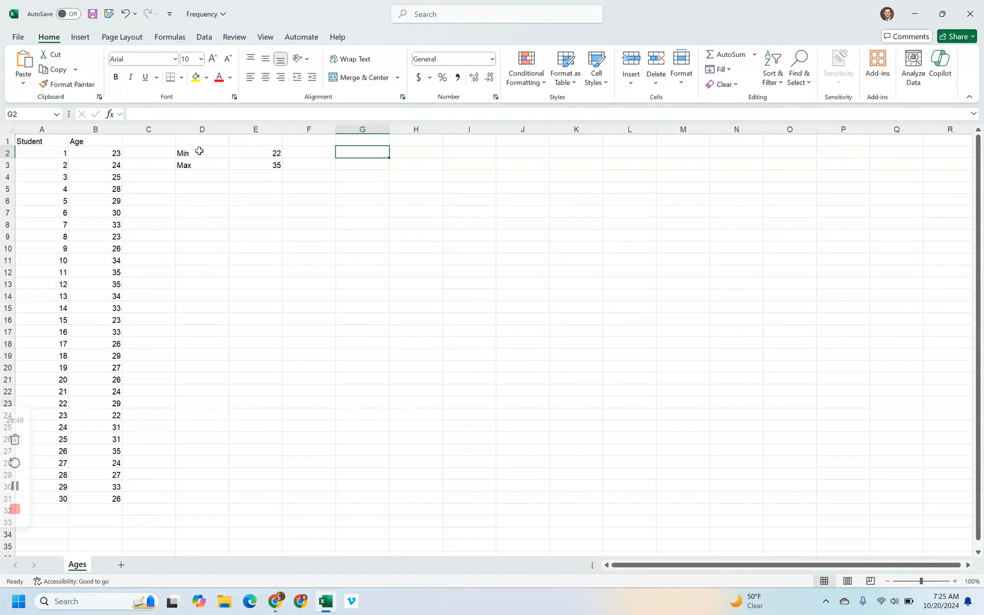
pyautogui.write('Age')
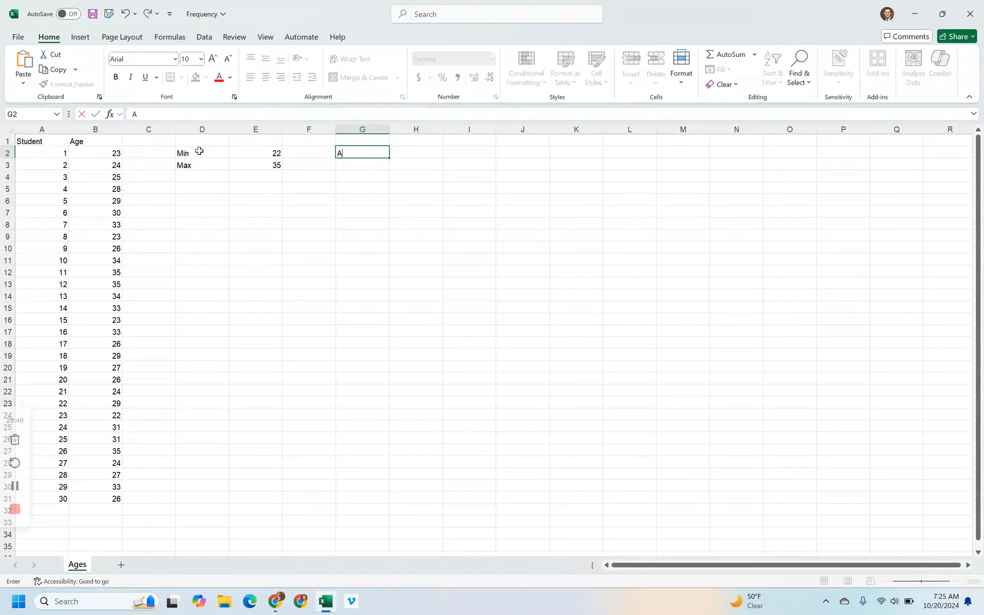
pyautogui.press('BackSpace')
pyautogui.press('BackSpace')
pyautogui.press('BackSpace')
pyautogui.press('Escape')
# - Enter the column heading Age in cell G1
pyautogui.press('Up')
pyautogui.write('Age')
pyautogui.press('Return')
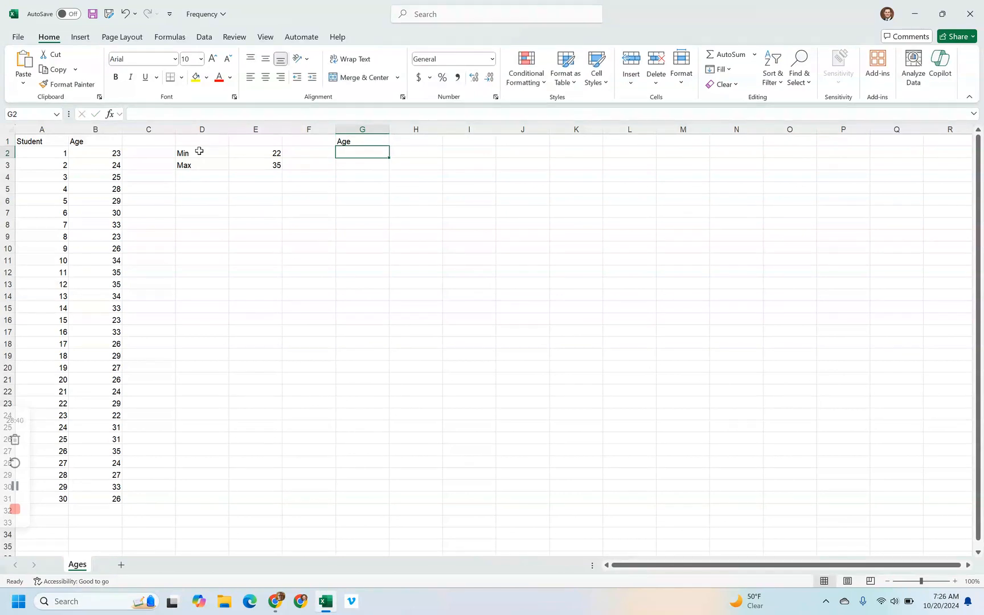
# - Enter 22, 23 and 24 in G2 to G4 and continue the series down to 35 in G15
pyautogui.write('22')
pyautogui.press('Return')
pyautogui.write('23')
pyautogui.press('Return')
pyautogui.write('24')
pyautogui.press('Return')
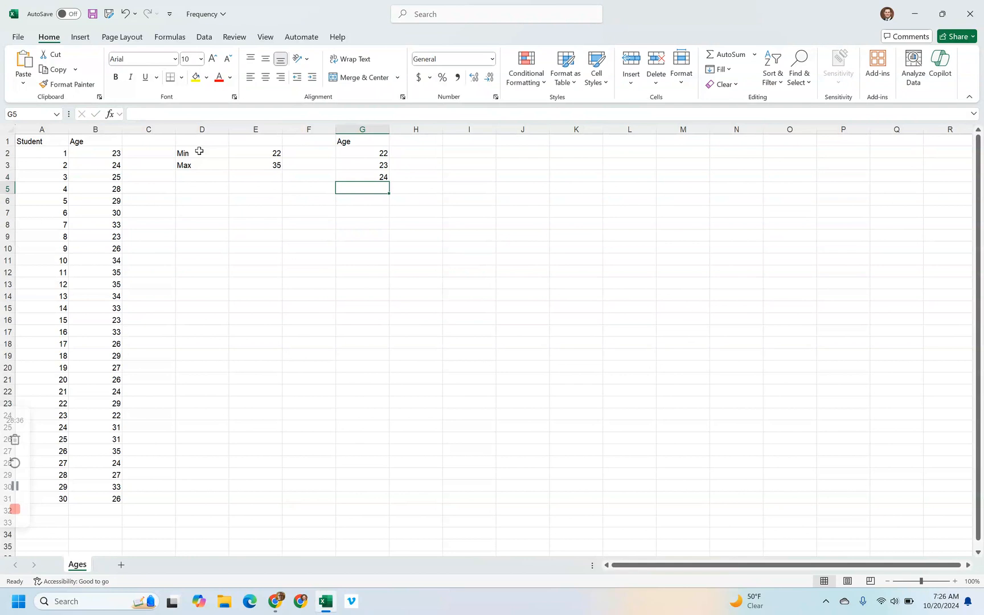
pyautogui.moveTo(380, 150); pyautogui.dragTo(392, 312)
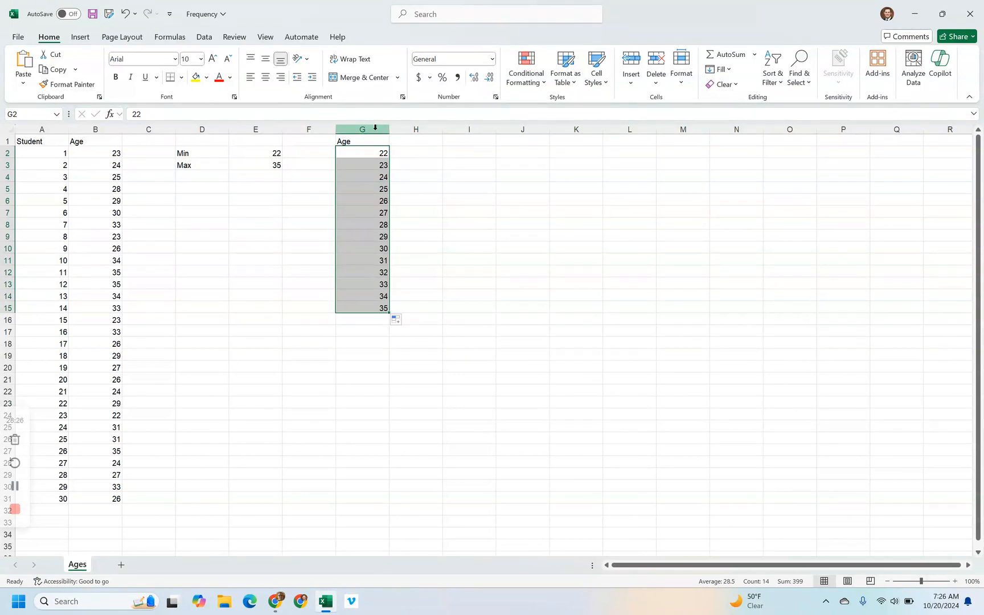
# - Enter the column heading Frequency in cell H1
pyautogui.click(402, 141)
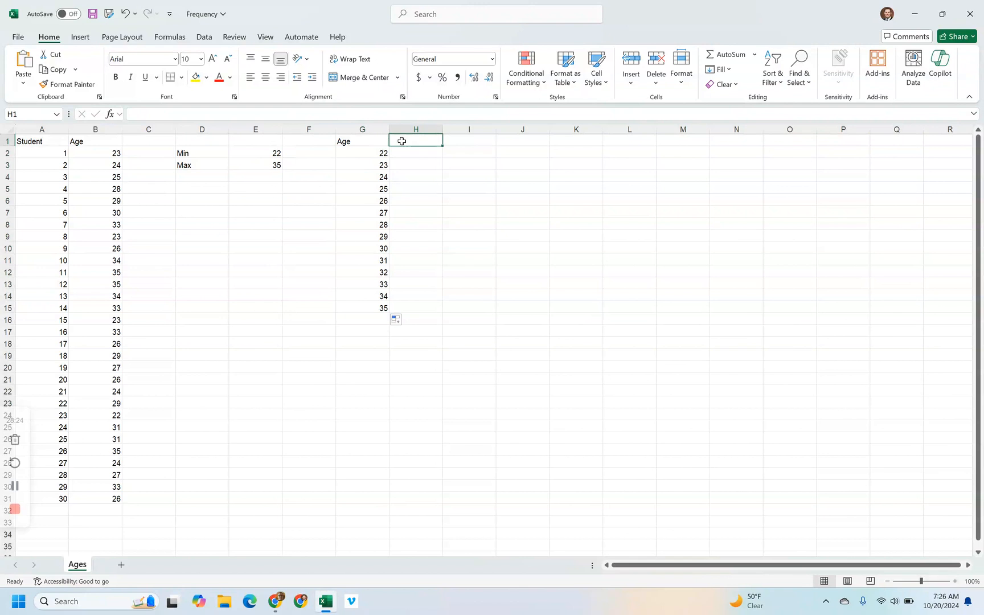
pyautogui.write('Freque')
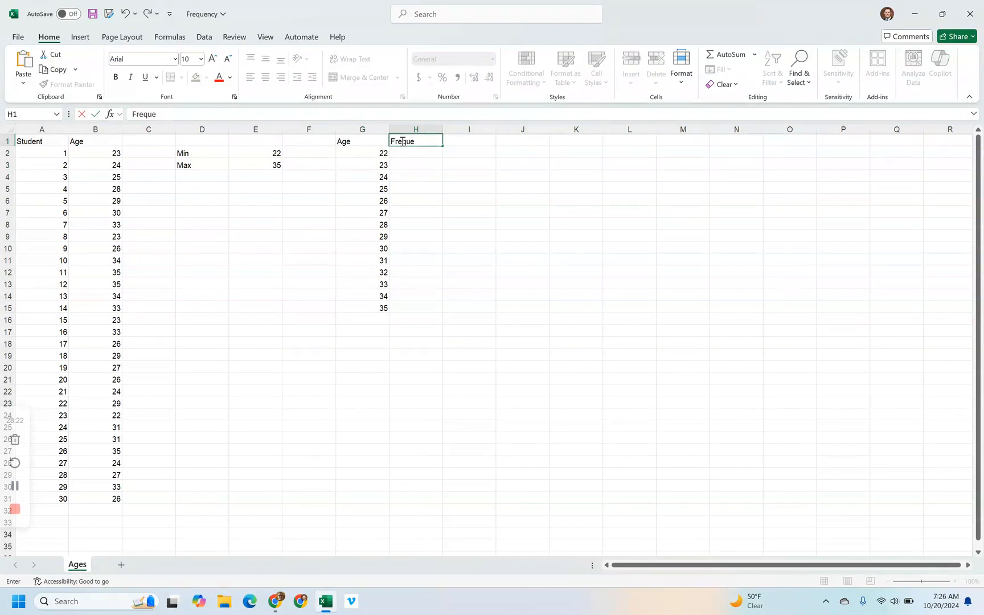
pyautogui.write('ncy')
pyautogui.press('Return')
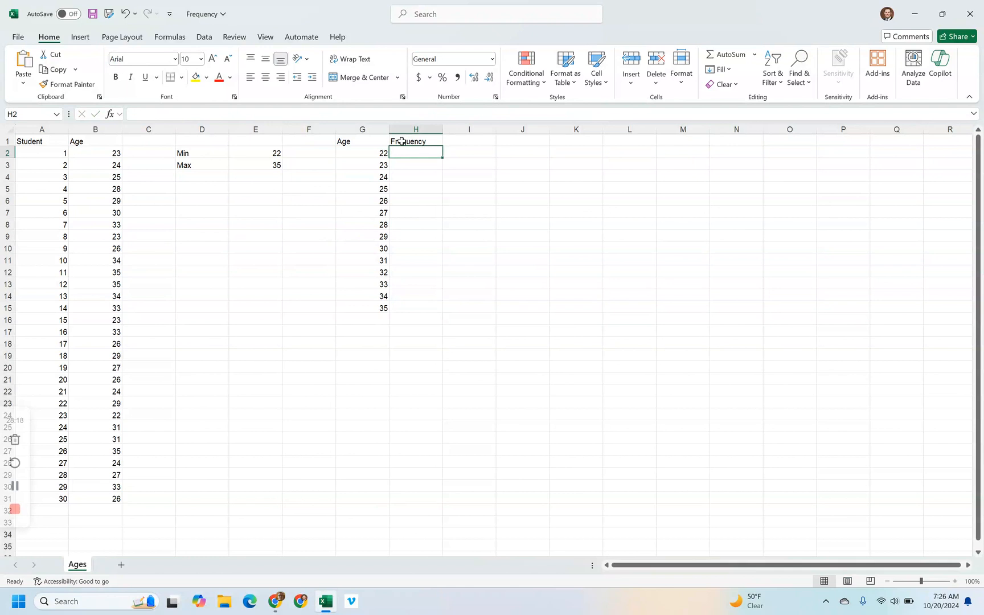
# - Count how often each age occurs by entering =COUNTIF($B$2:$B$31,G2) in H2 and filling the formula down to H15
pyautogui.write('=')
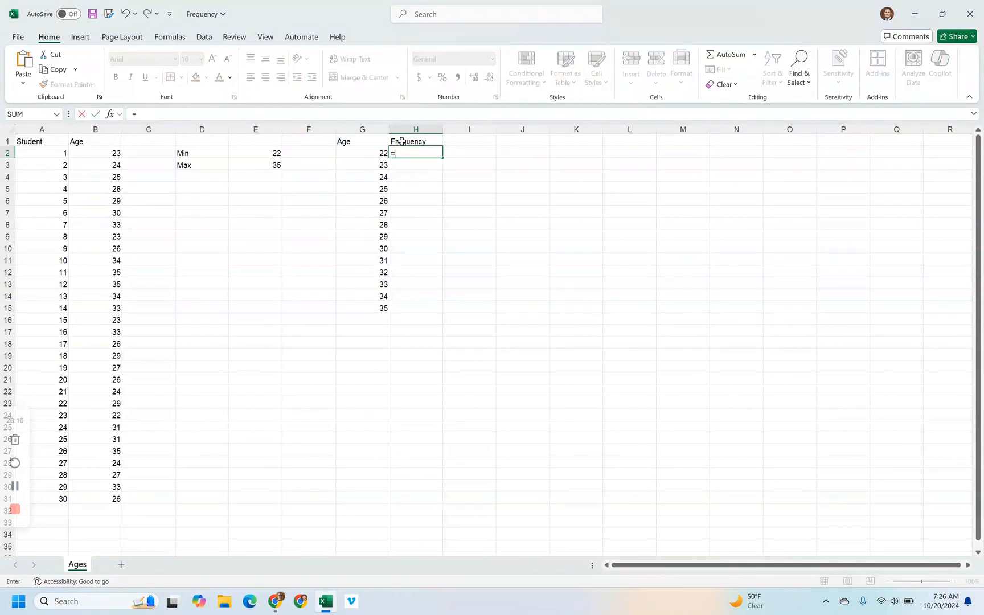
pyautogui.write('COUNTI')
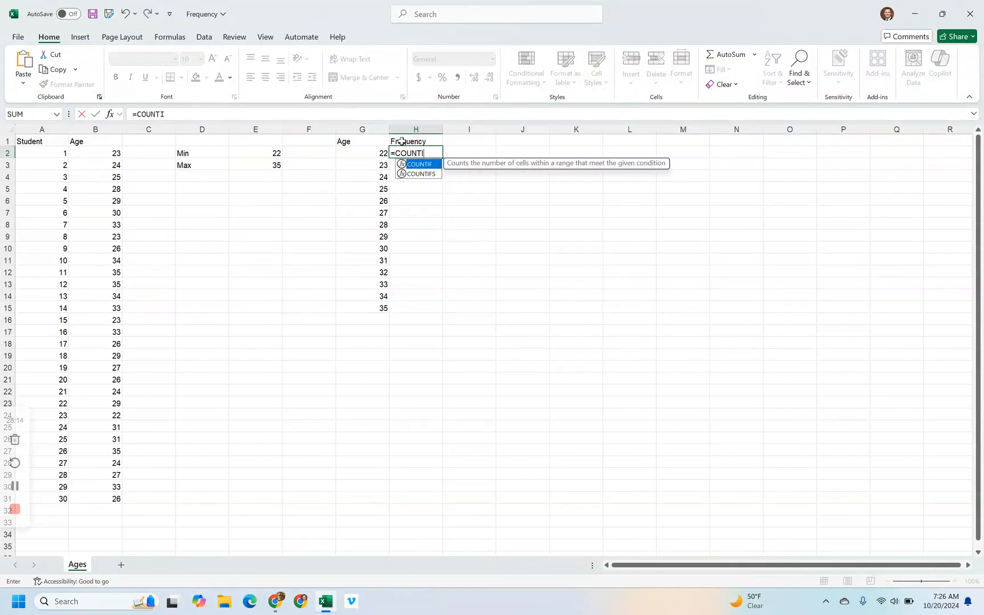
pyautogui.write('F(')
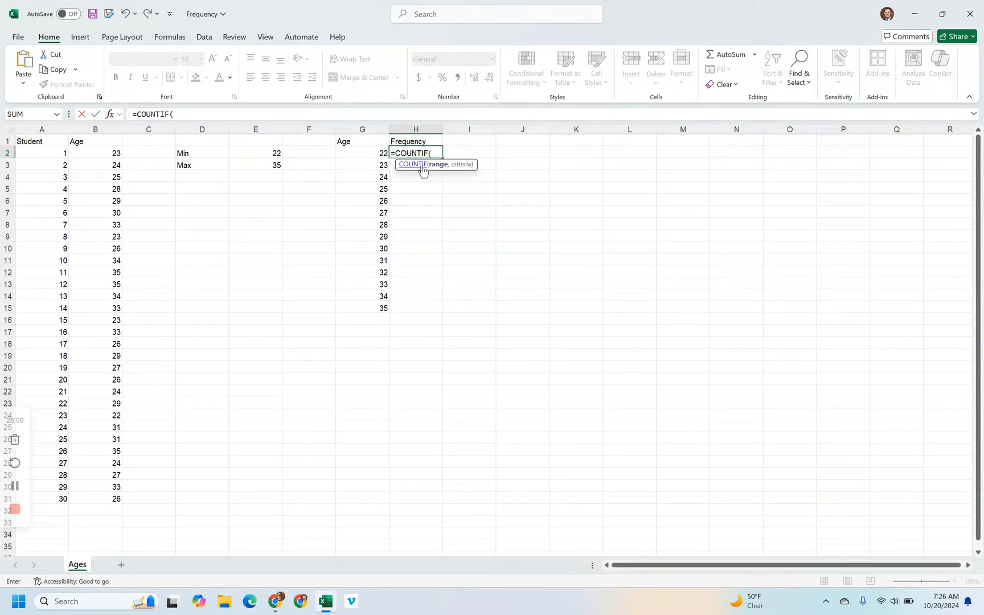
pyautogui.click(111, 149)
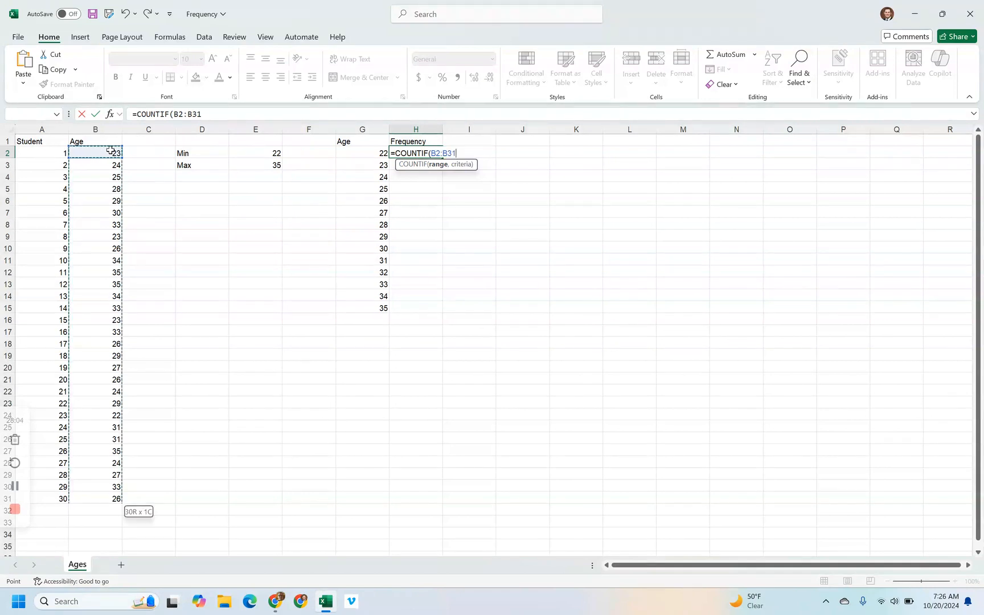
pyautogui.hotkey('ctrl', 'shift', 'Down')
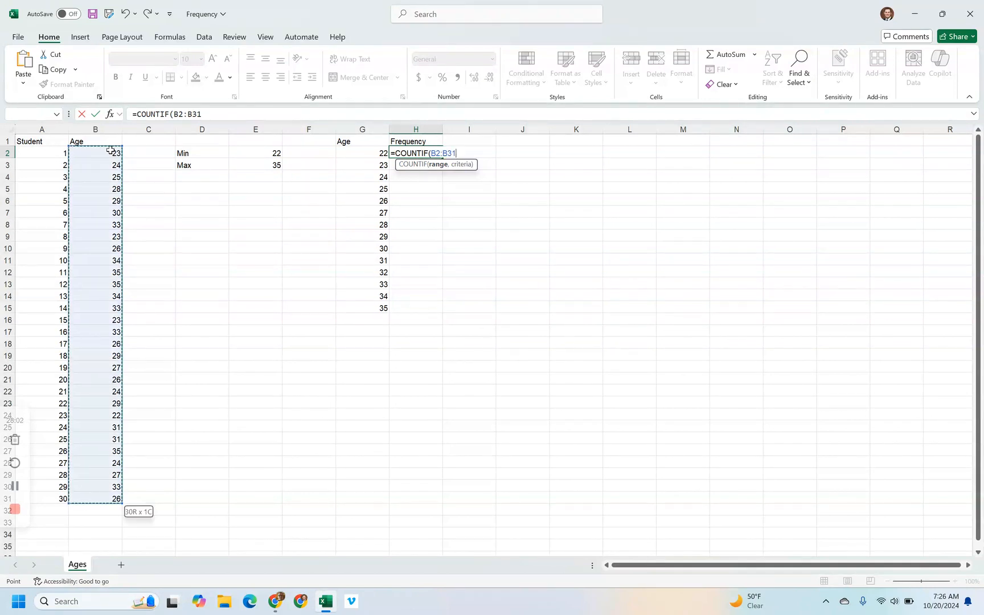
pyautogui.press('F4')
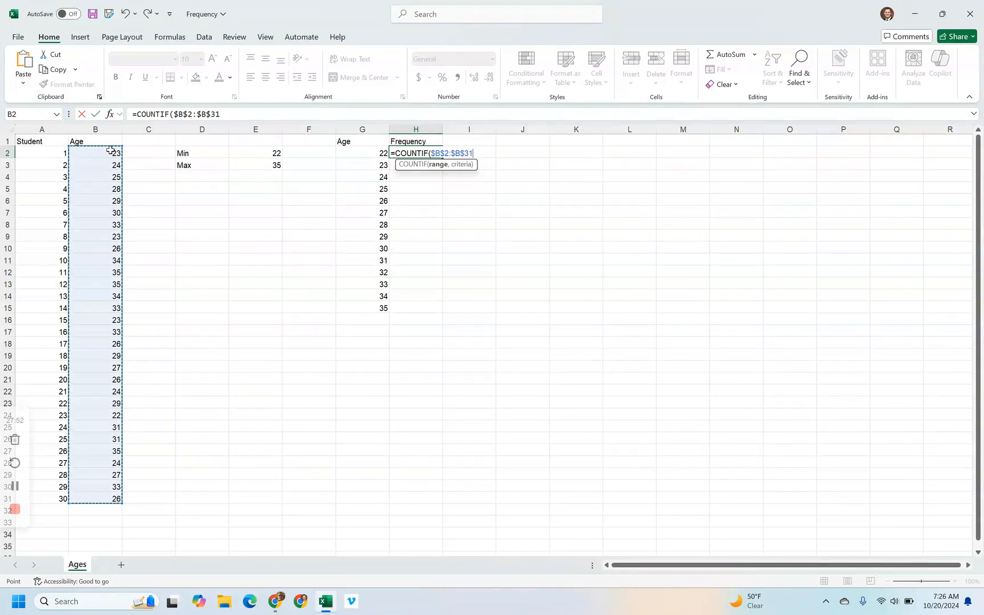
pyautogui.write(',')
pyautogui.press('Left')
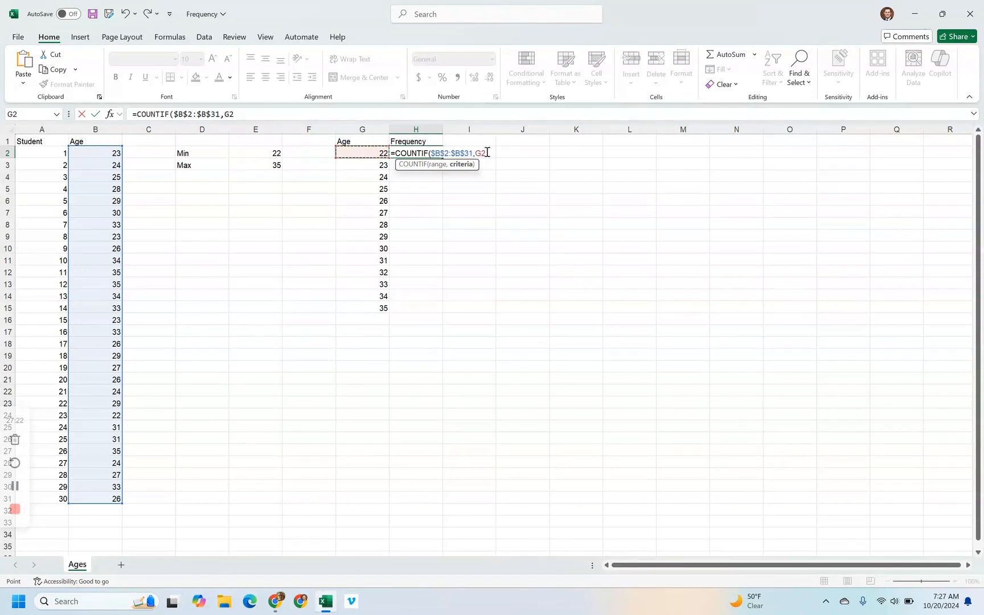
pyautogui.write(')')
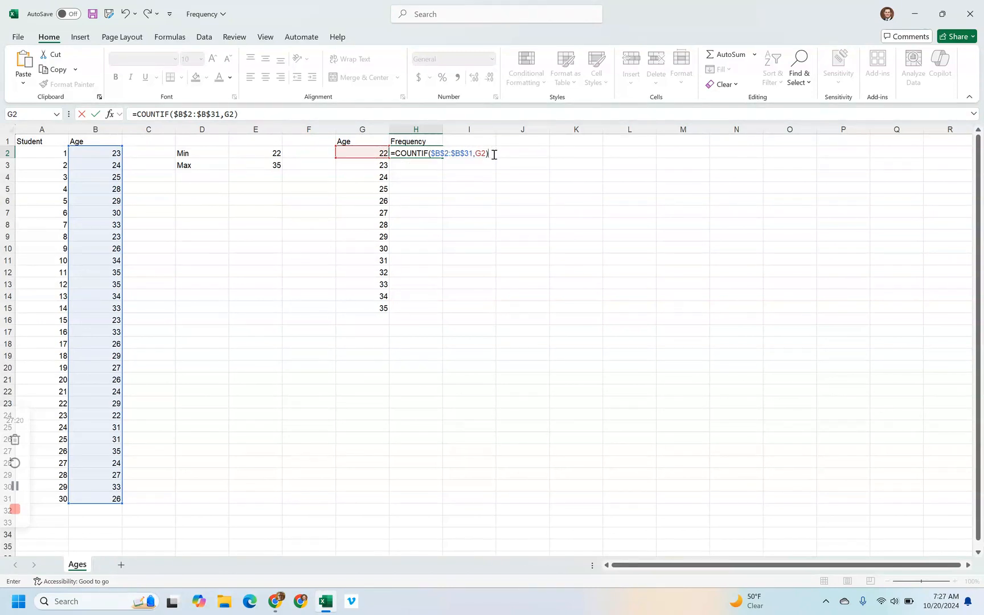
pyautogui.press('Return')
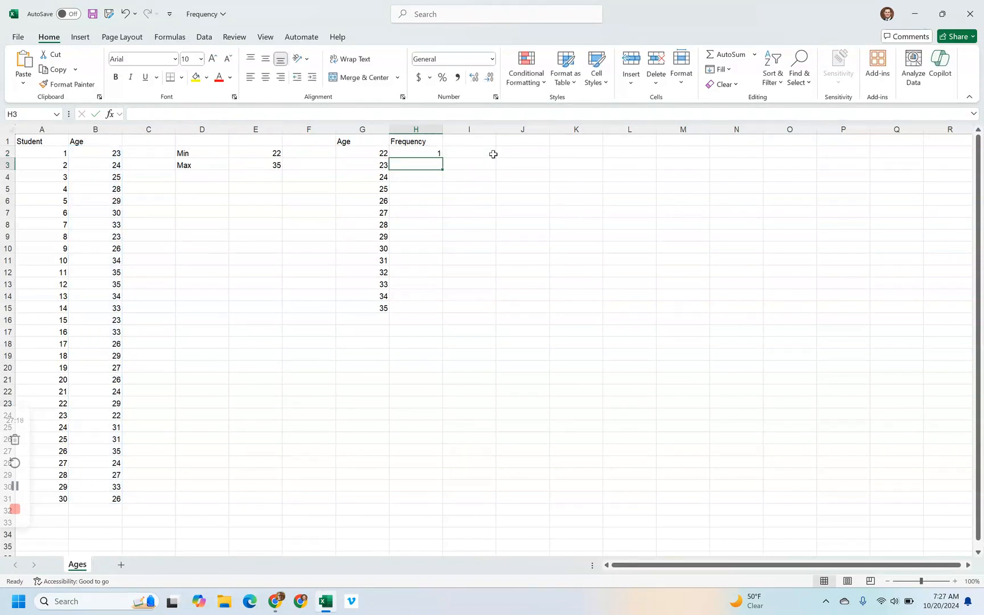
pyautogui.click(438, 152)
pyautogui.moveTo(443, 157); pyautogui.dragTo(434, 308)
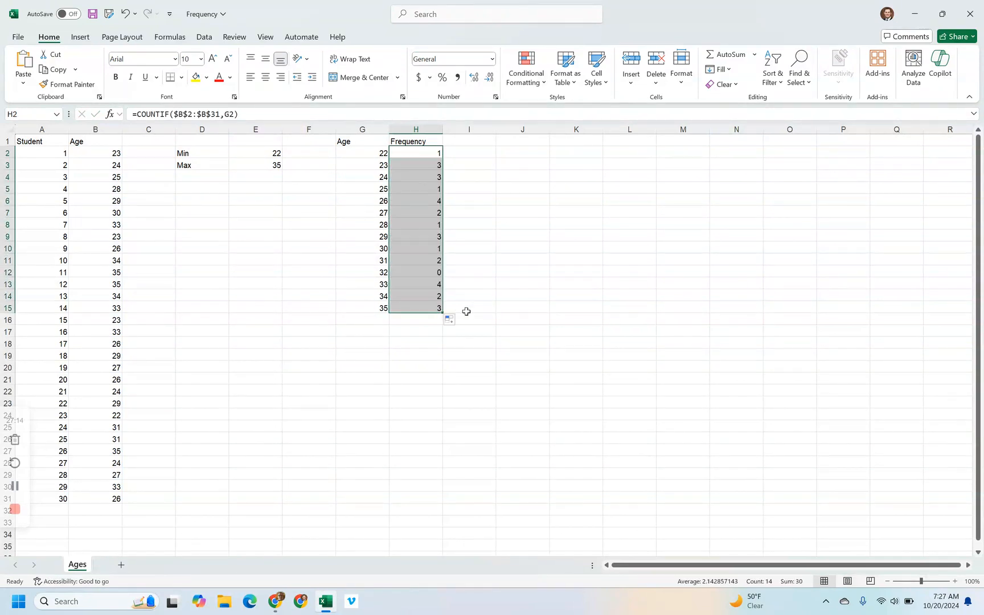
# - Total the frequencies in H16 with the formula =SUM(H2:H15)
pyautogui.click(418, 321)
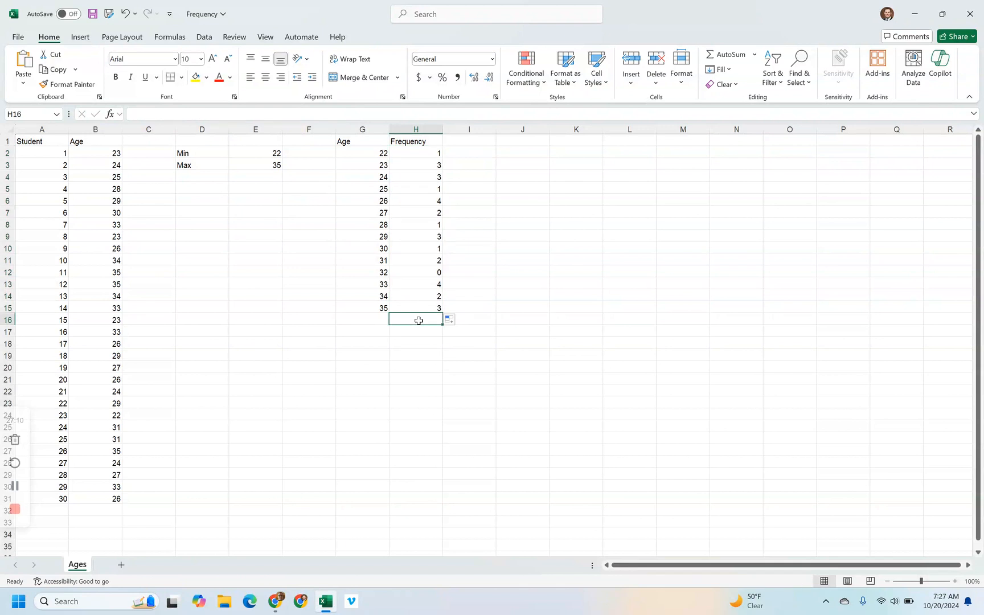
pyautogui.write('=SUM(')
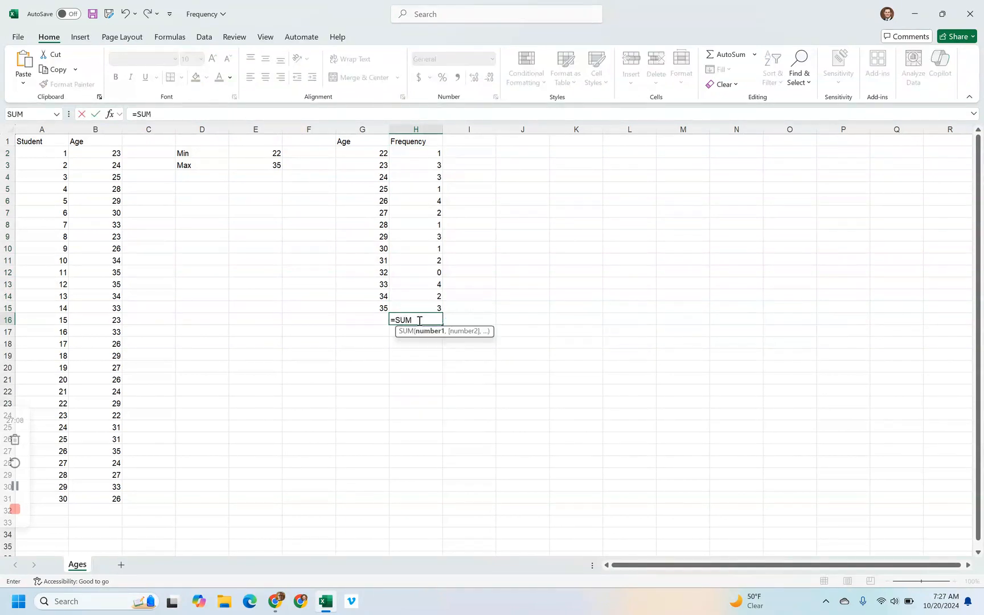
pyautogui.press('Up')
pyautogui.hotkey('ctrl', 'shift', 'Up')
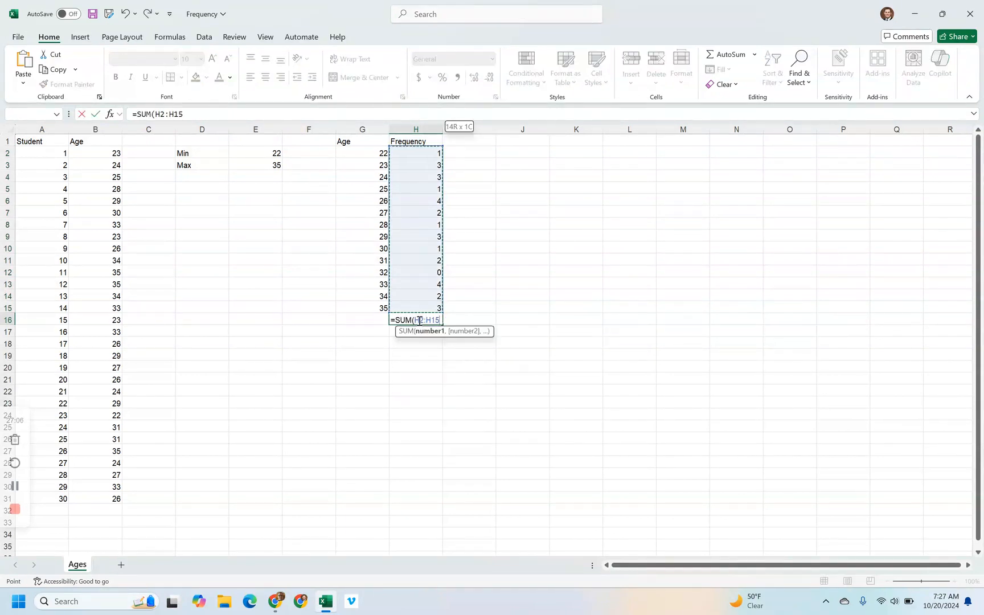
pyautogui.press('Return')
pyautogui.click(419, 321)
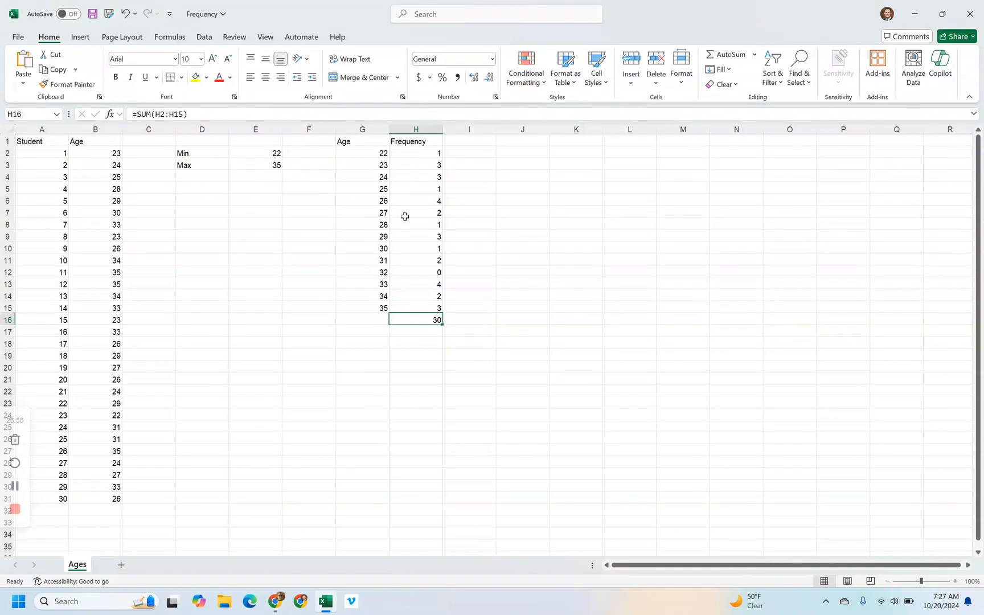
# - Enter the heading Relative Frequency in I1 and widen column I to fit the heading
pyautogui.click(459, 143)
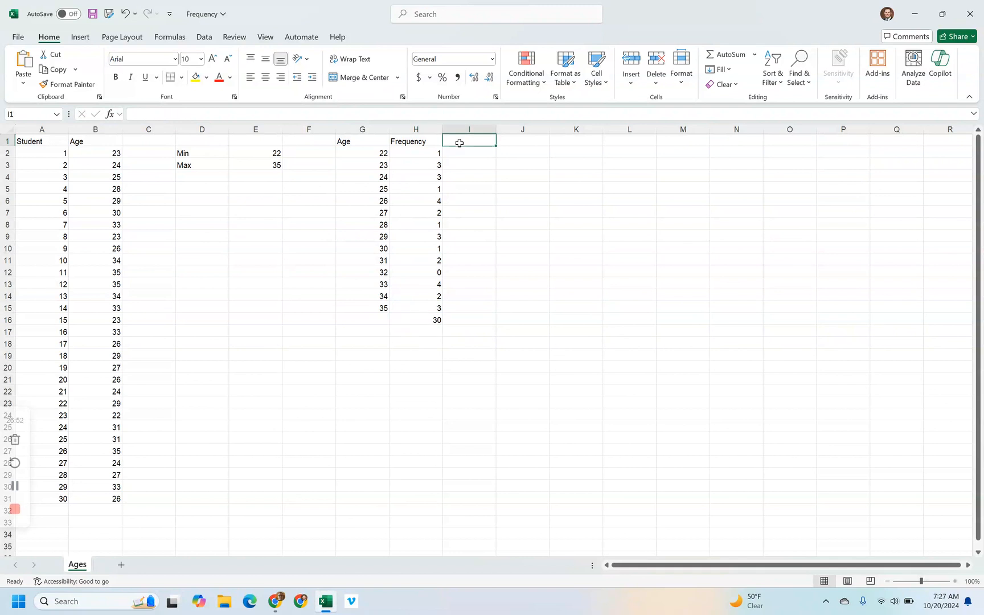
pyautogui.write('Relat')
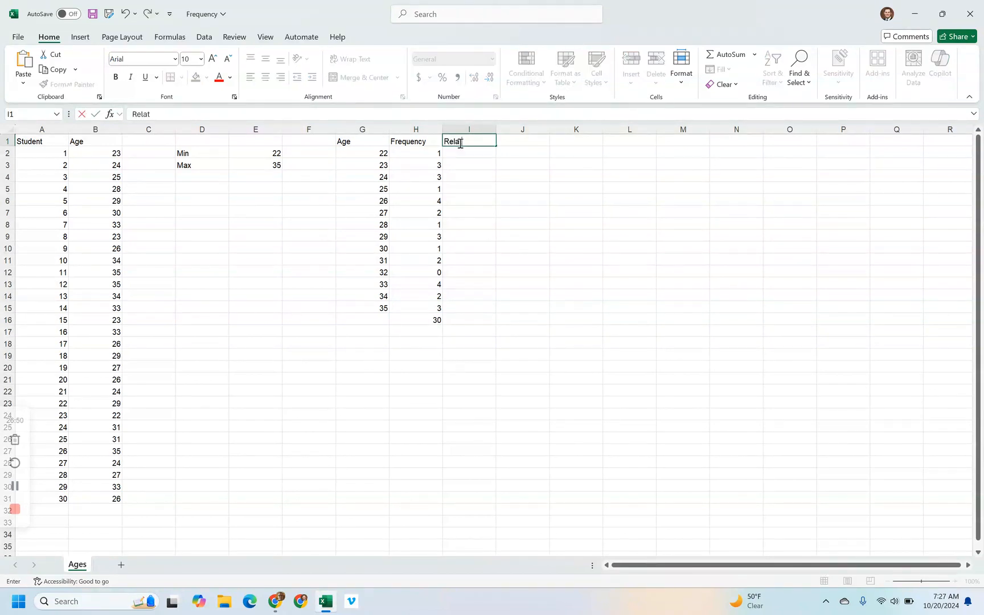
pyautogui.write('ive Rrequency')
pyautogui.press('Return')
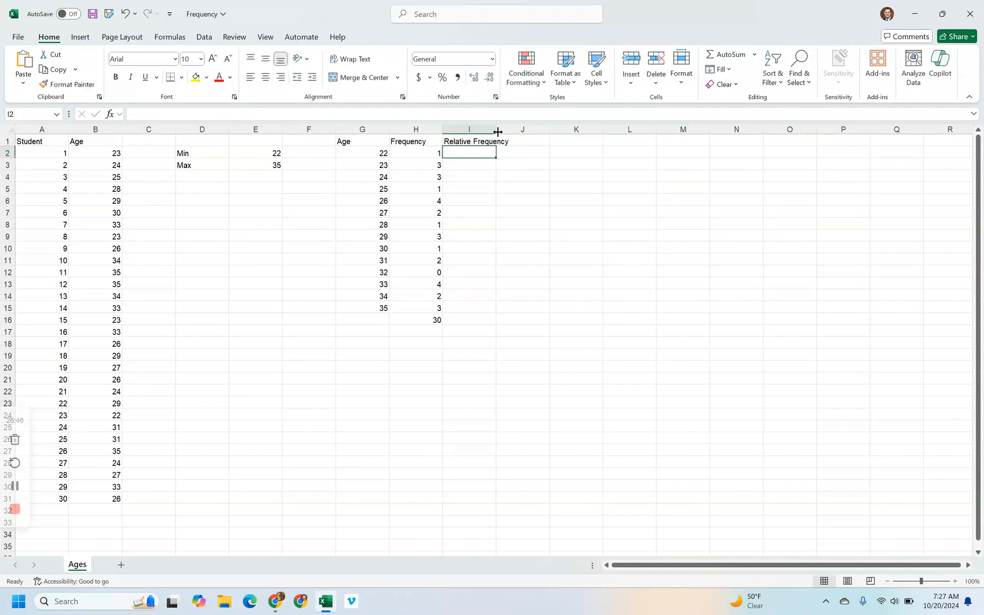
pyautogui.moveTo(496, 133); pyautogui.dragTo(512, 133)
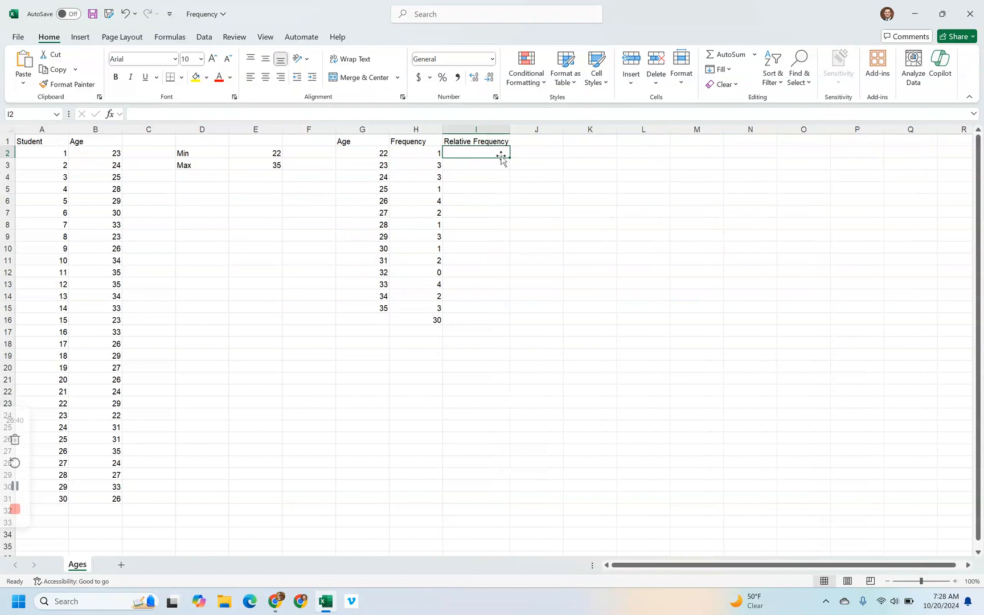
# - Calculate the first relative frequency in I2 with the formula =H2/$H$16
pyautogui.write('=')
pyautogui.press('Left')
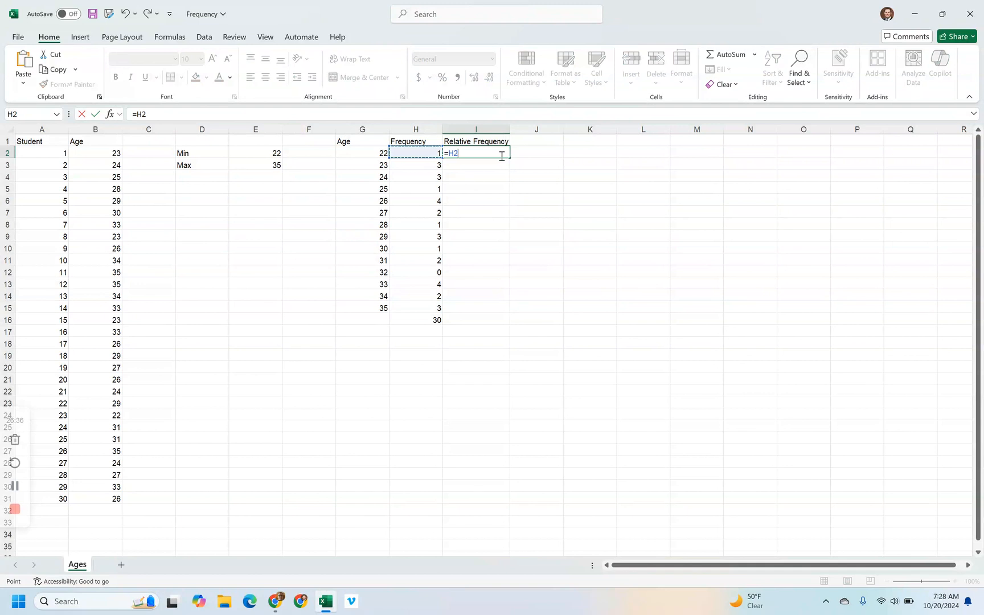
pyautogui.write('/')
pyautogui.click(409, 321)
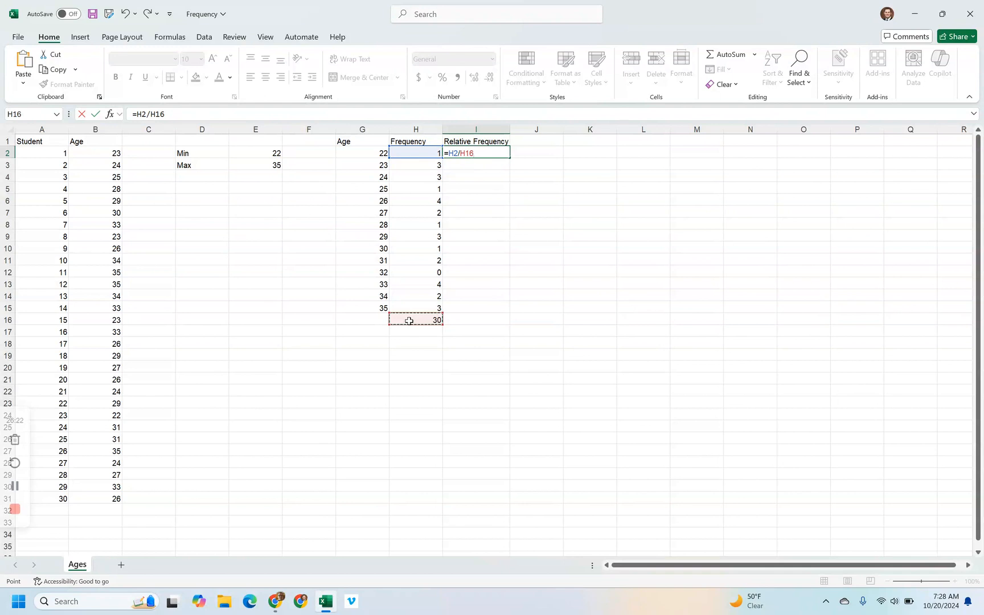
pyautogui.press('F4')
pyautogui.press('Return')
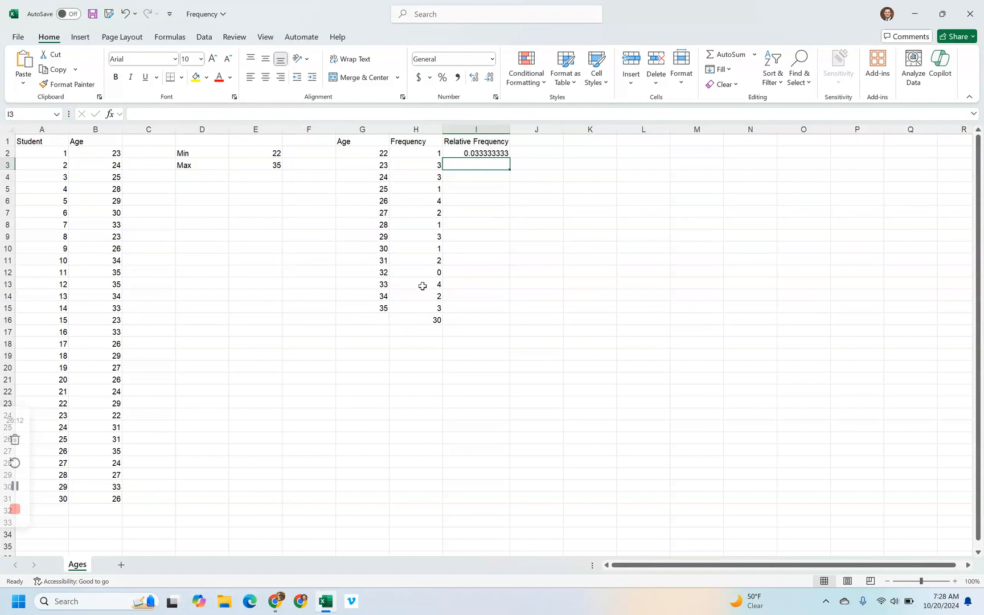
# - Format I2 as a percentage with one decimal place and fill its formula down to I15
pyautogui.click(494, 153)
pyautogui.click(443, 77)
pyautogui.click(473, 78)
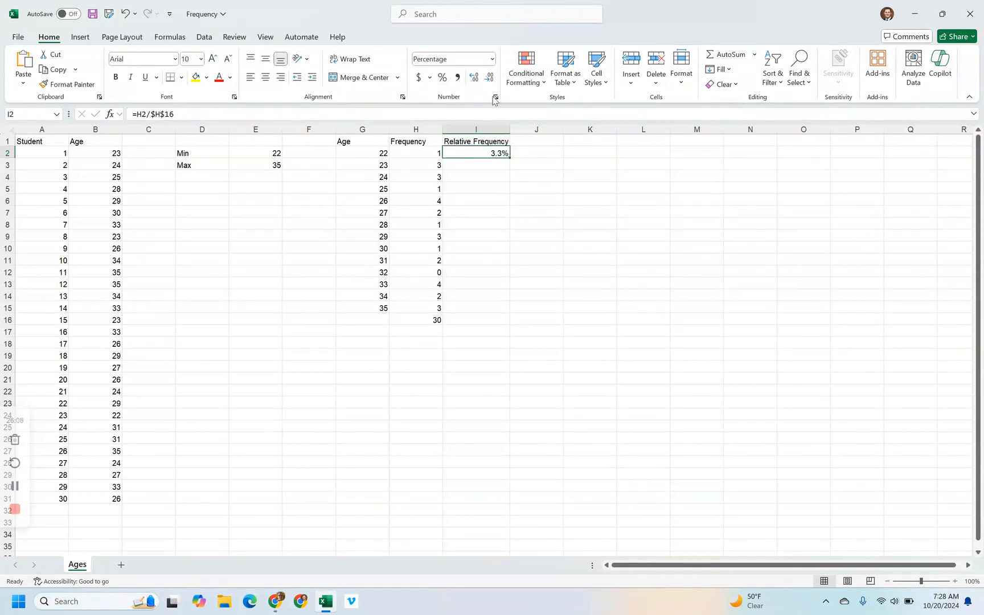
pyautogui.moveTo(511, 159); pyautogui.dragTo(509, 311)
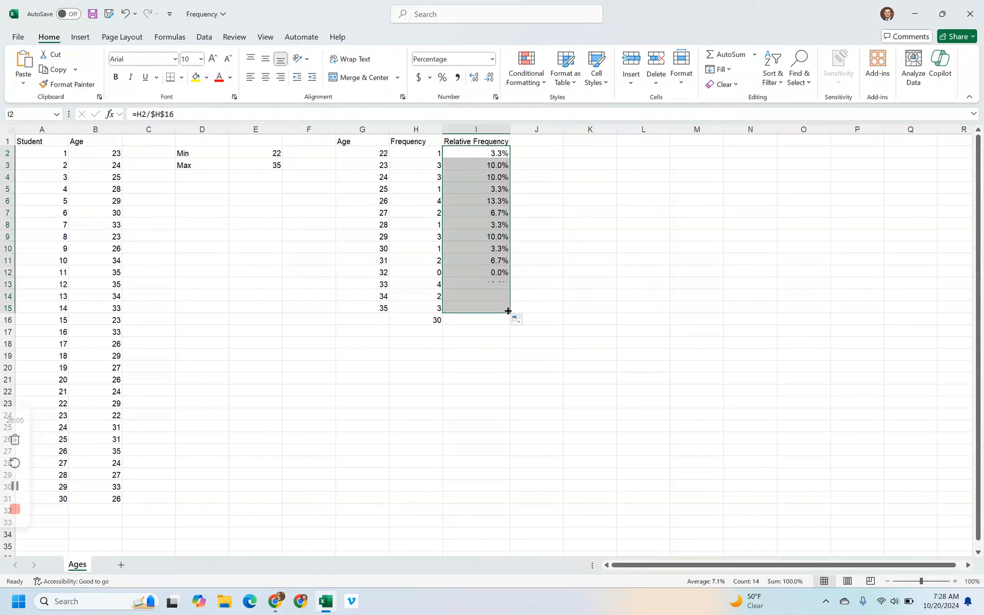
# - Copy the frequency total formula from H16 into I16 and format the result as a percentage
pyautogui.click(481, 320)
pyautogui.press('Left')
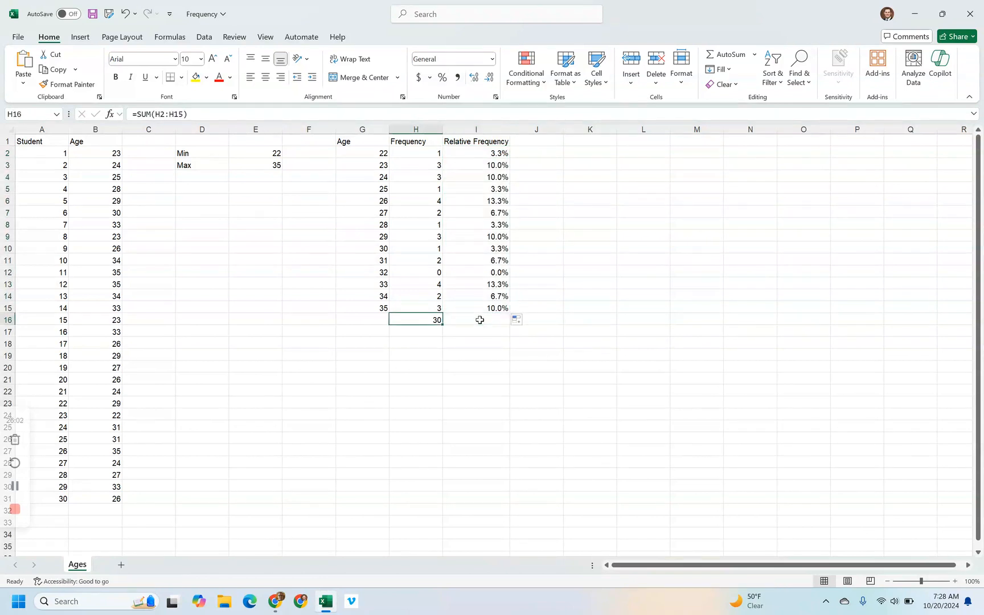
pyautogui.hotkey('ctrl', 'c')
pyautogui.click(481, 320)
pyautogui.hotkey('ctrl', 'v')
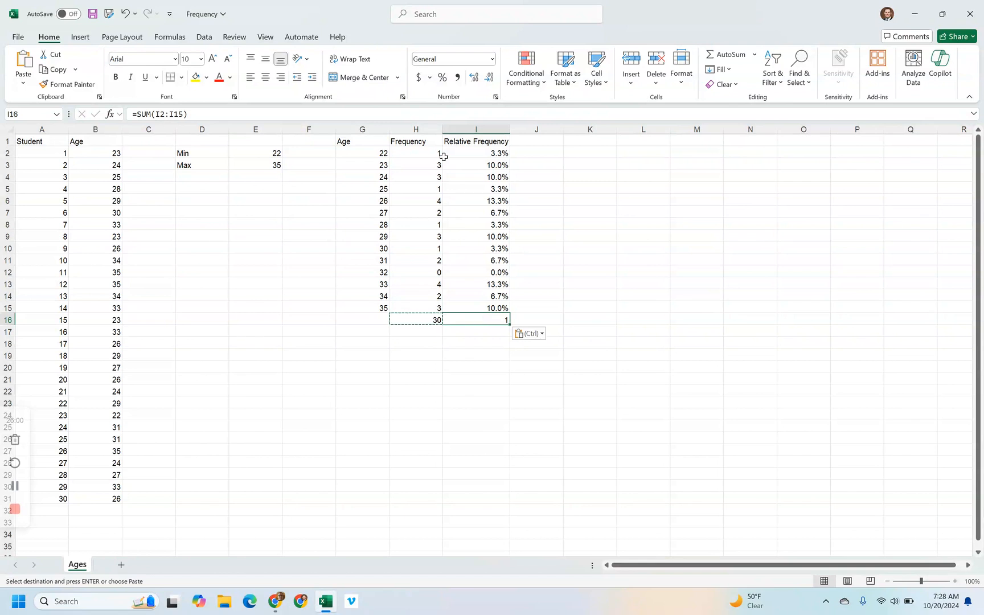
pyautogui.click(442, 77)
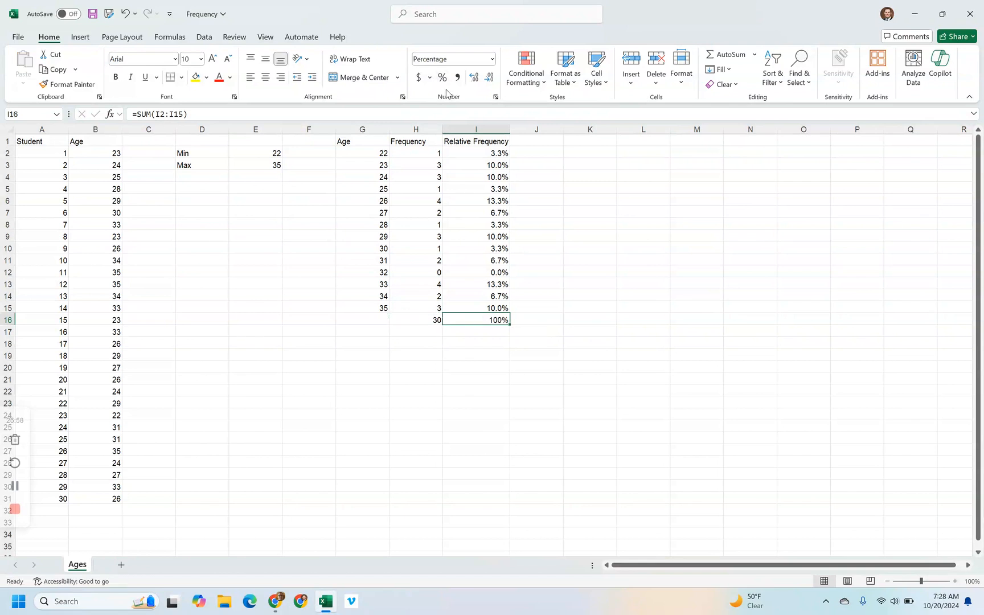
pyautogui.click(476, 78)
pyautogui.click(476, 77)
pyautogui.click(475, 77)
pyautogui.click(489, 78)
pyautogui.click(489, 79)
pyautogui.click(489, 78)
pyautogui.click(475, 367)
# - Label the totals row by entering Total in cell G16
pyautogui.click(382, 315)
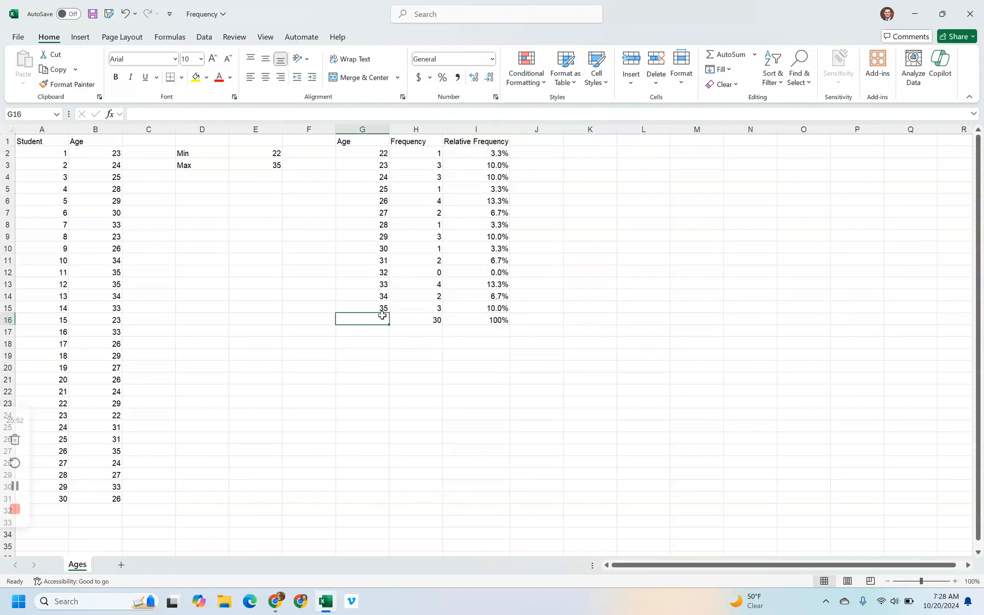
pyautogui.write('Total')
pyautogui.press('Return')
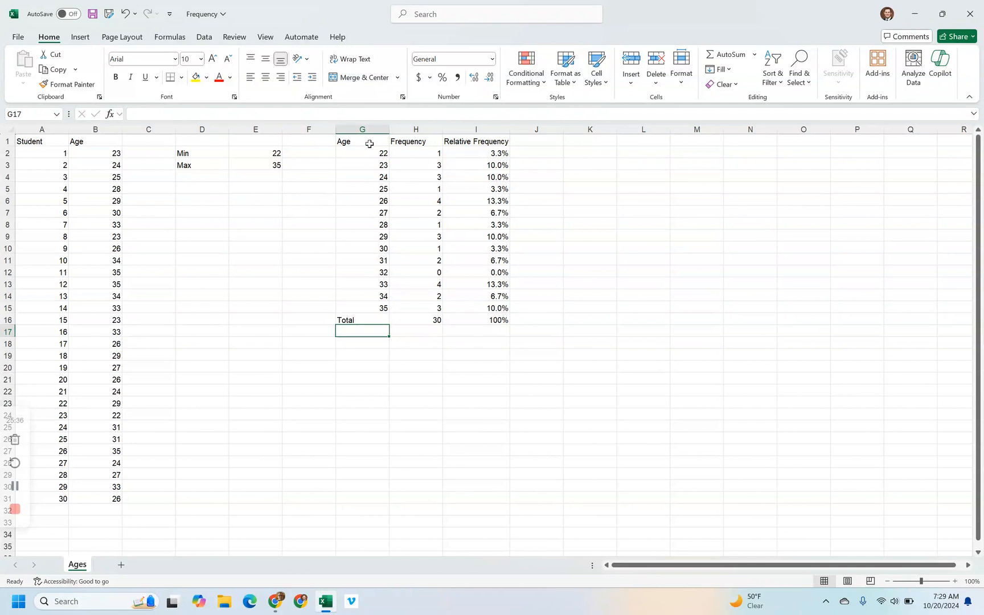
# - Insert a 2-D clustered column chart of G1:H15 and place it beside the table, starting at column J
pyautogui.moveTo(369, 143); pyautogui.dragTo(423, 307)
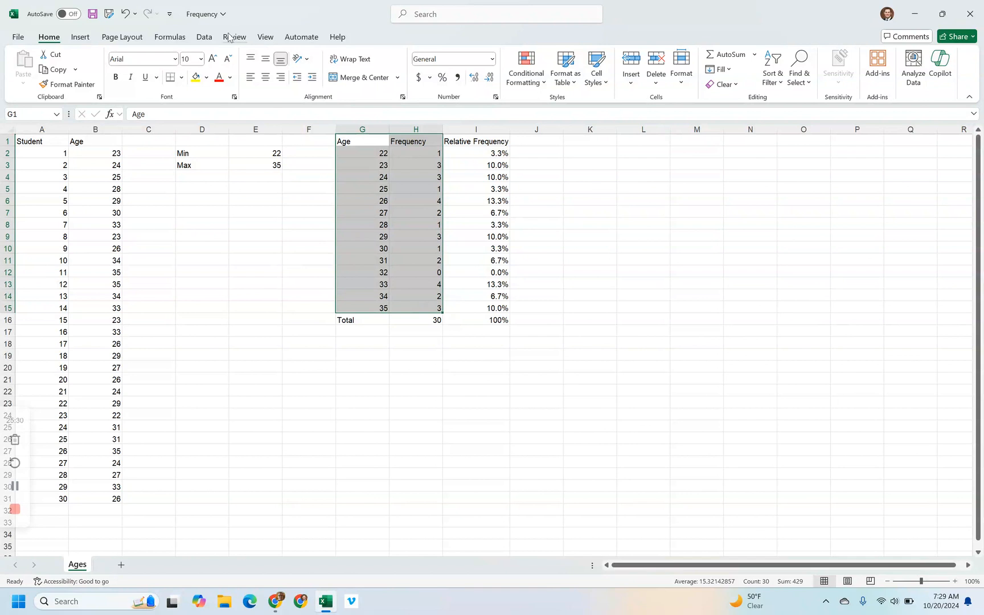
pyautogui.click(80, 37)
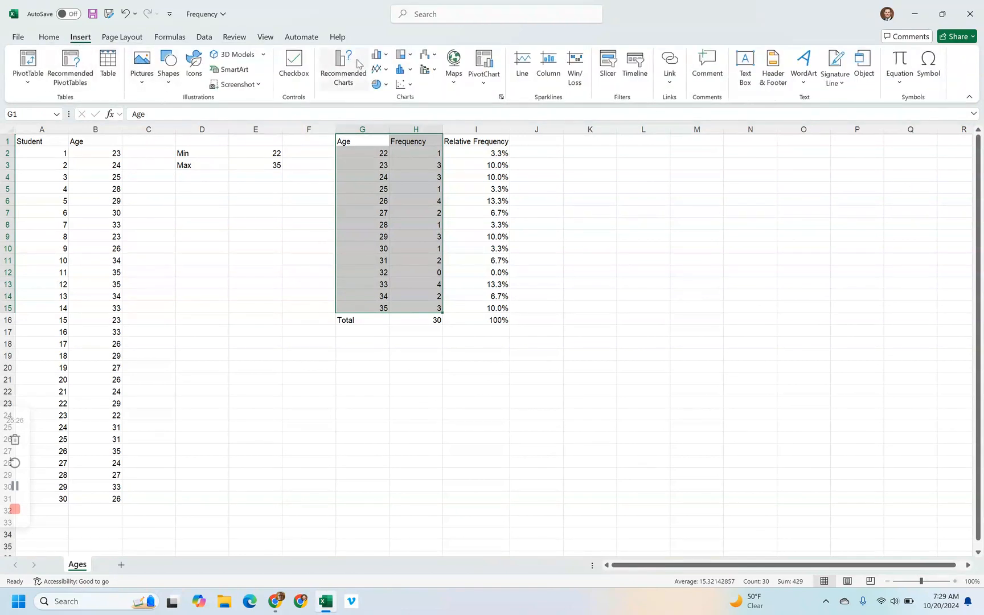
pyautogui.click(385, 57)
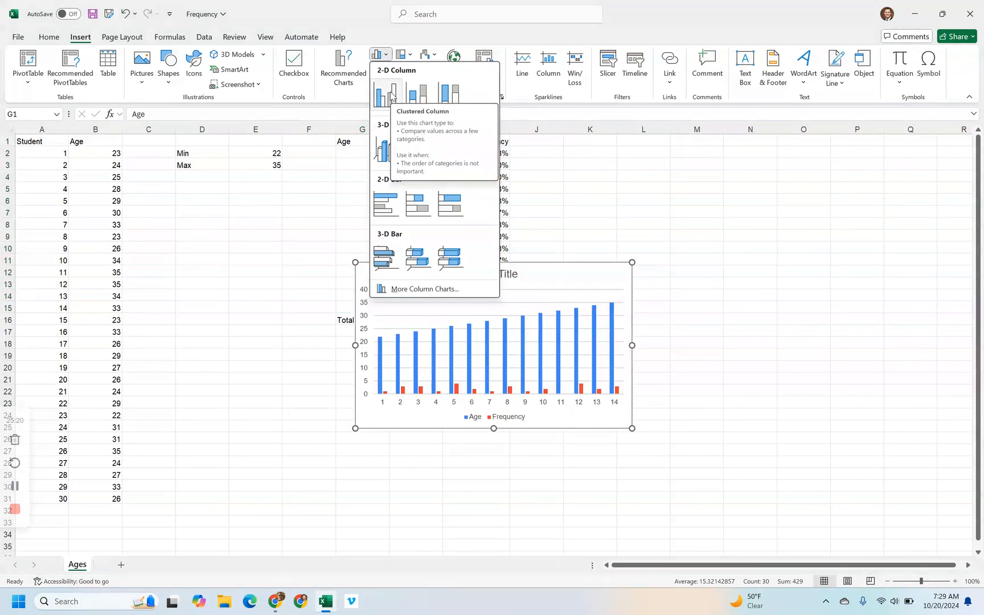
pyautogui.click(392, 97)
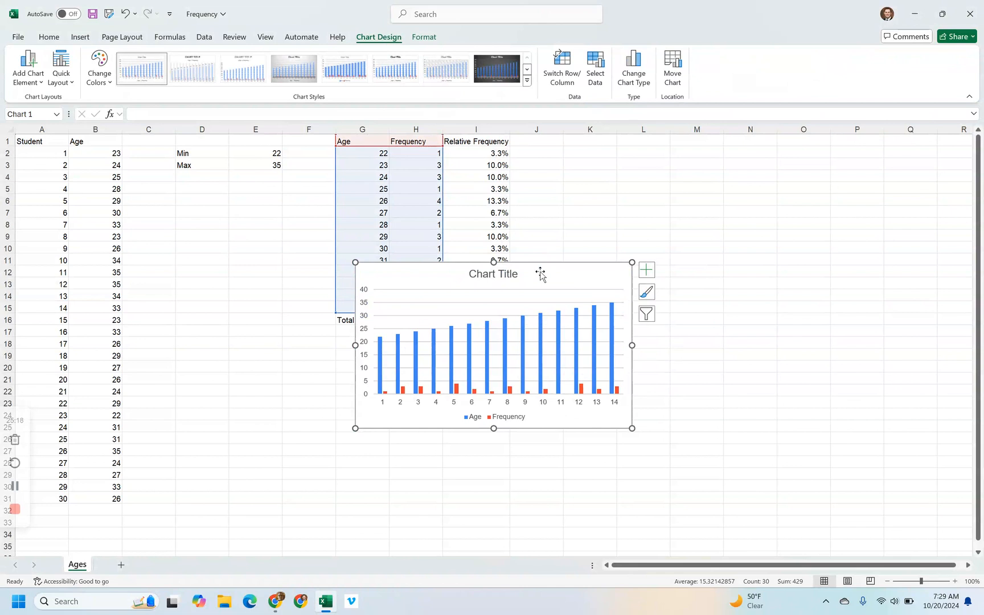
pyautogui.moveTo(541, 274); pyautogui.dragTo(730, 160)
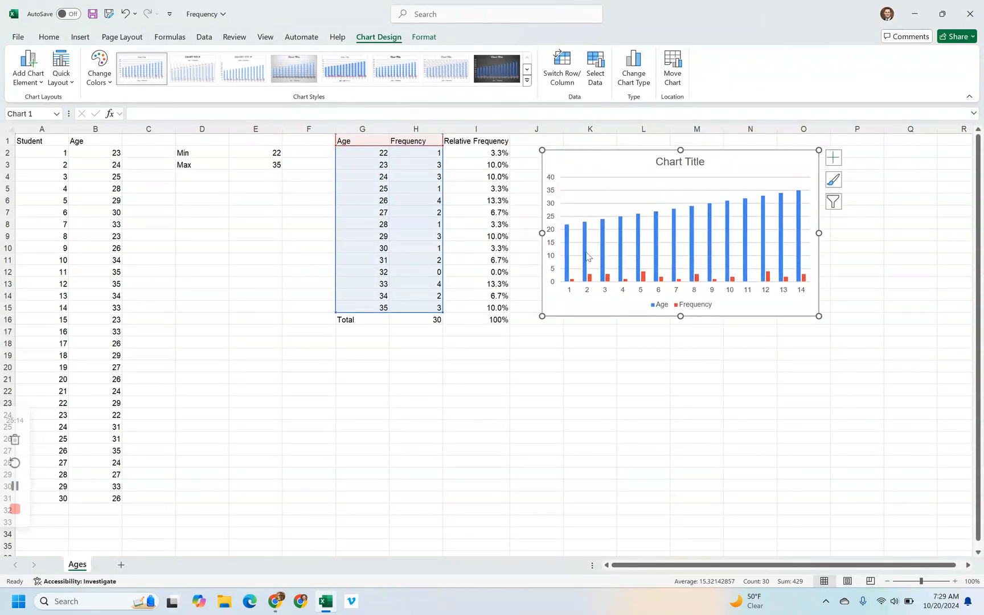
# - Remove the Age series from the column chart's data source
pyautogui.rightClick(610, 186)
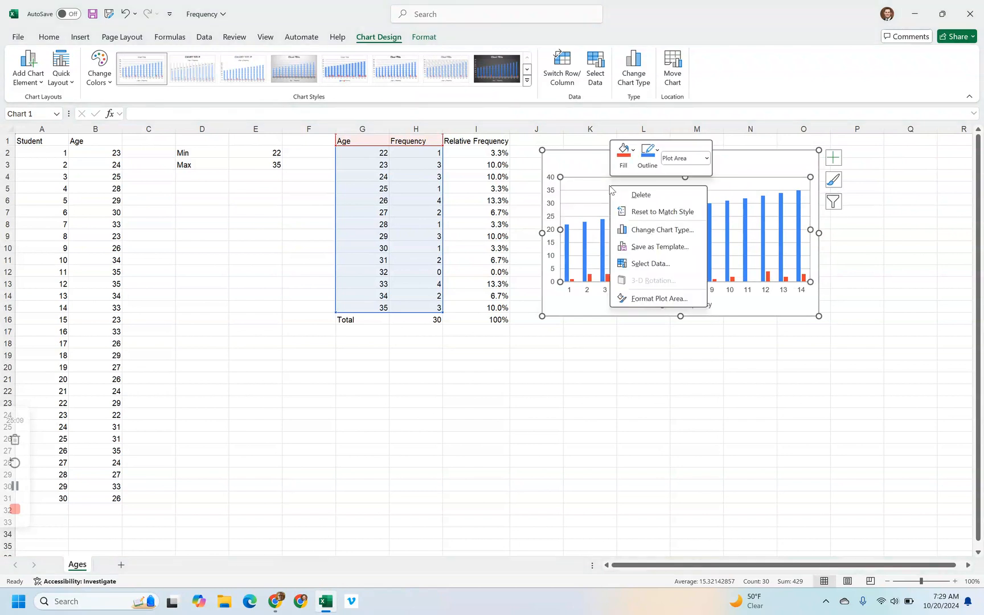
pyautogui.click(641, 265)
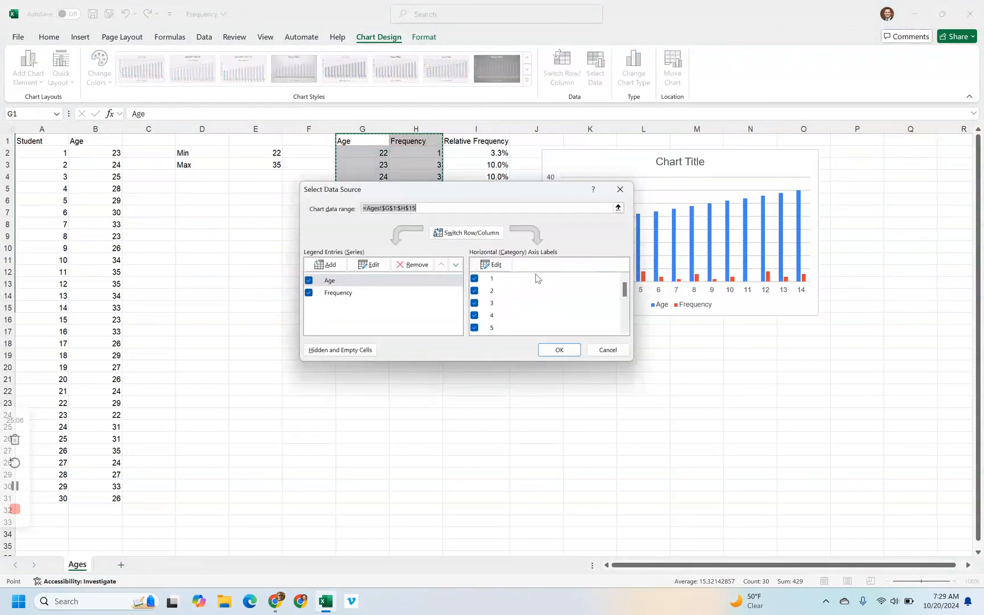
pyautogui.click(415, 266)
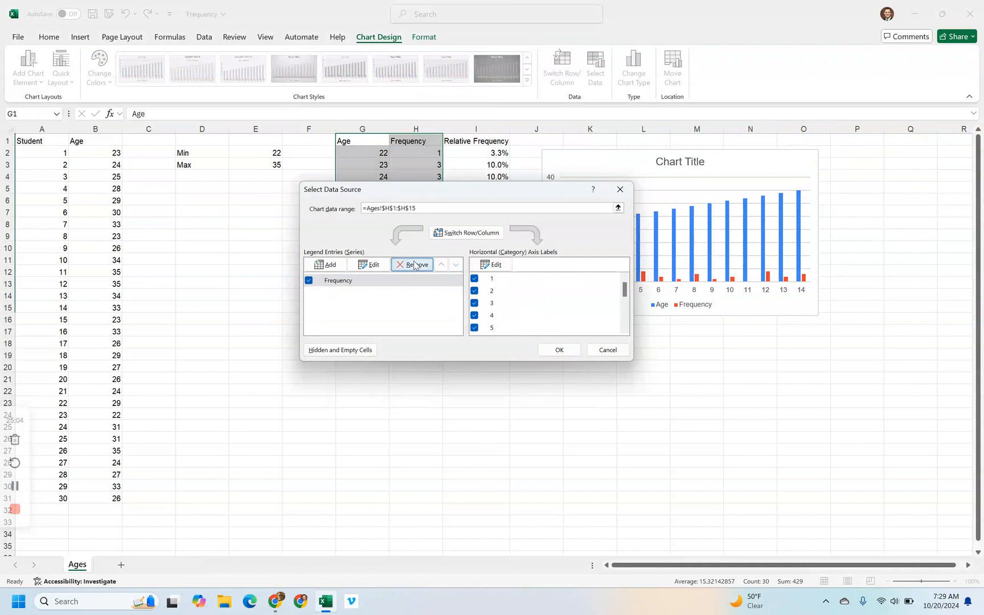
# - Set the chart's horizontal axis labels to the ages in G2:G15 and apply the data source changes
pyautogui.click(506, 267)
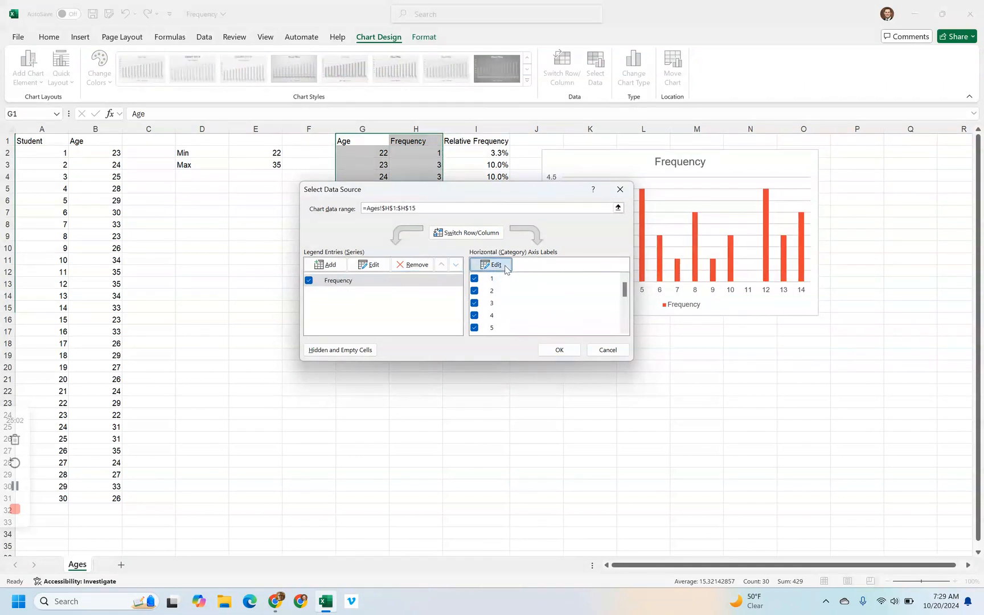
pyautogui.click(491, 277)
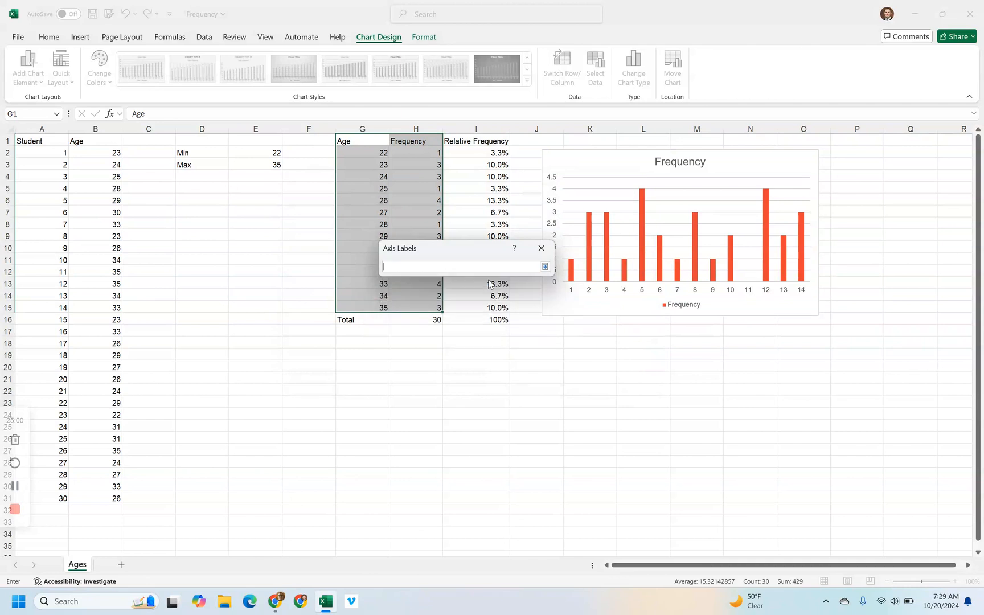
pyautogui.click(376, 155)
pyautogui.moveTo(377, 154); pyautogui.dragTo(378, 308)
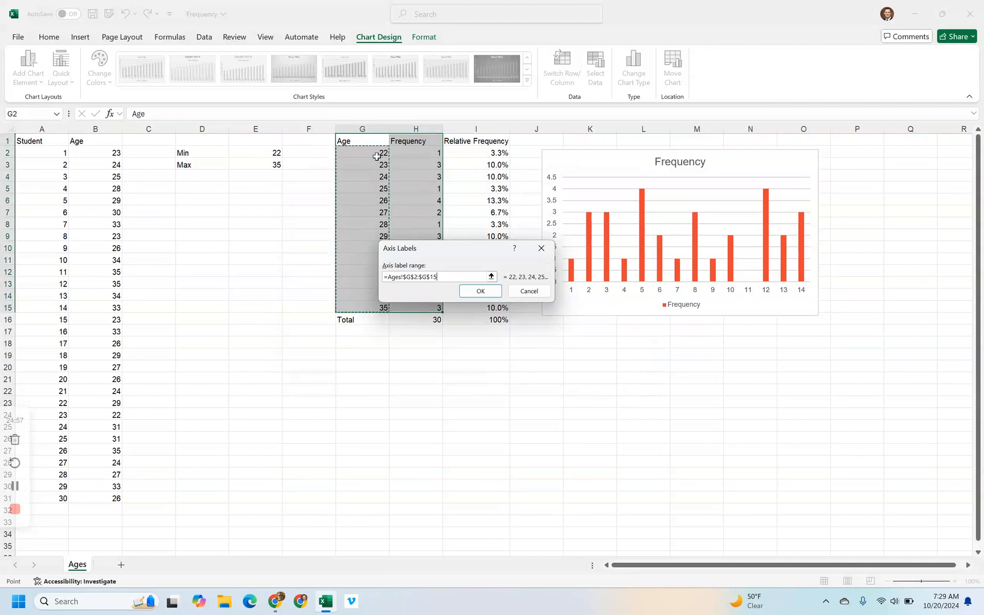
pyautogui.click(480, 292)
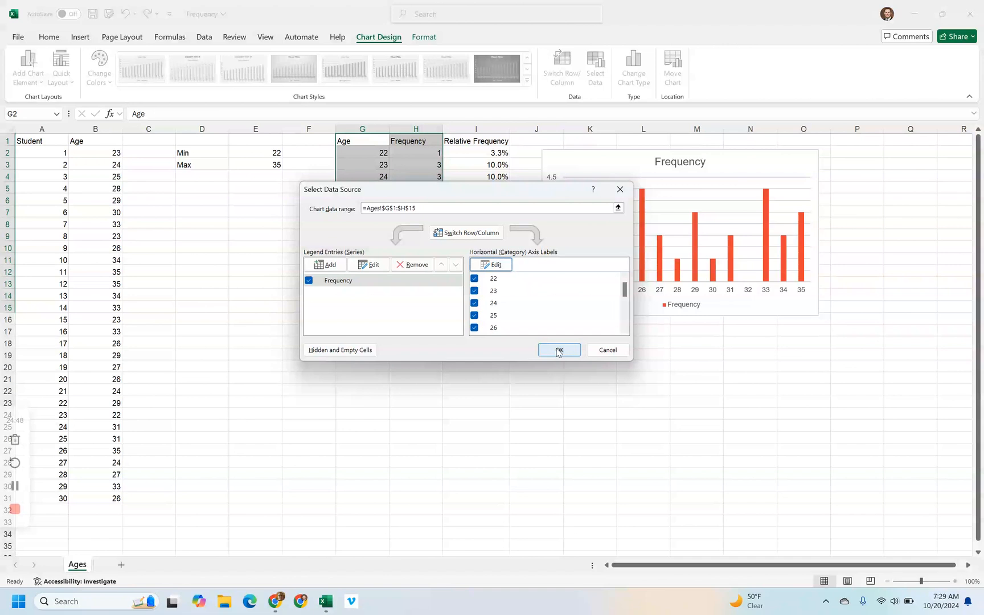
pyautogui.click(559, 350)
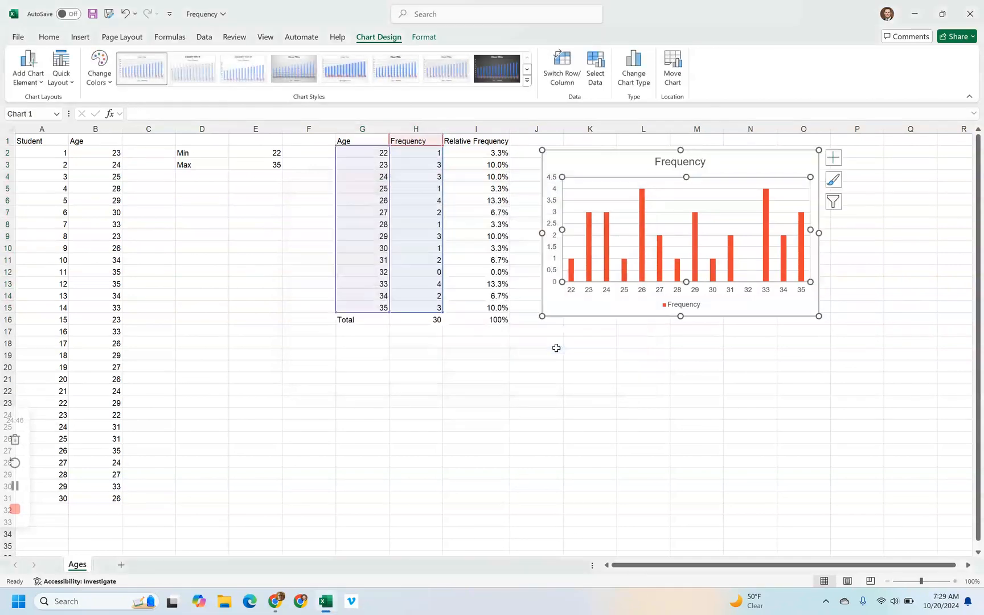
# - Add data labels to the columns of the Frequency chart
pyautogui.click(597, 306)
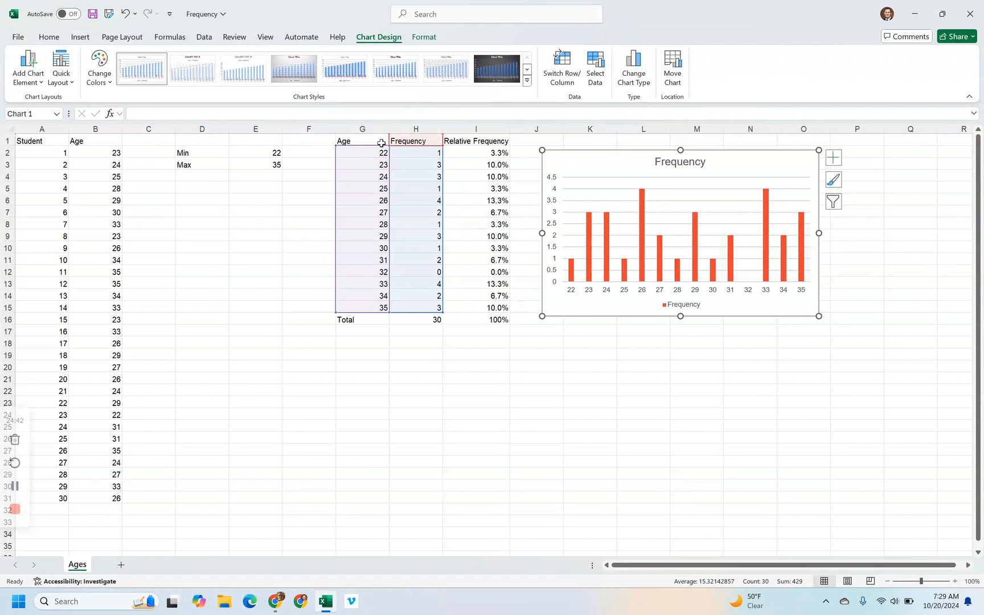
pyautogui.click(608, 240)
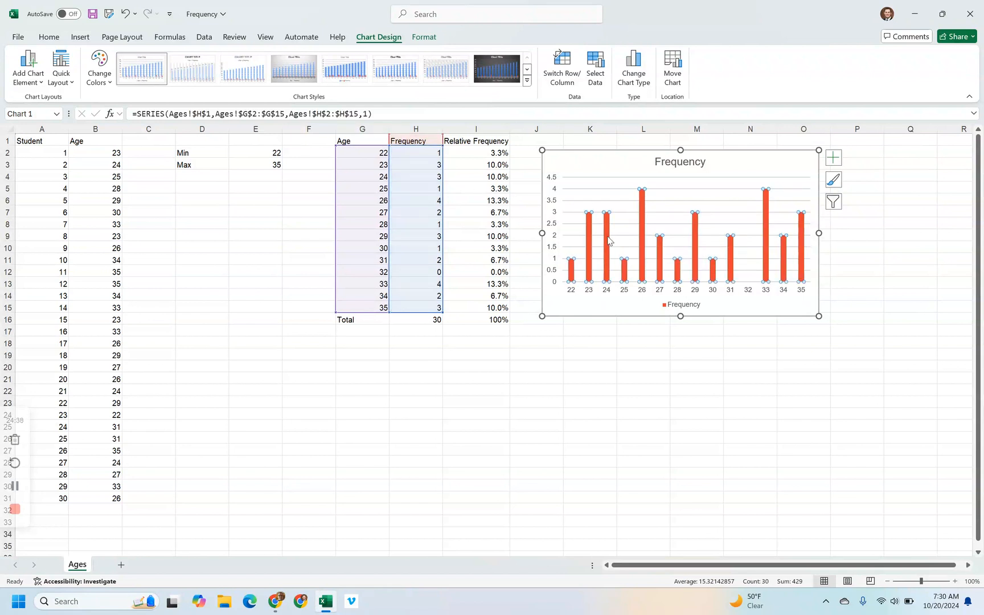
pyautogui.rightClick(608, 240)
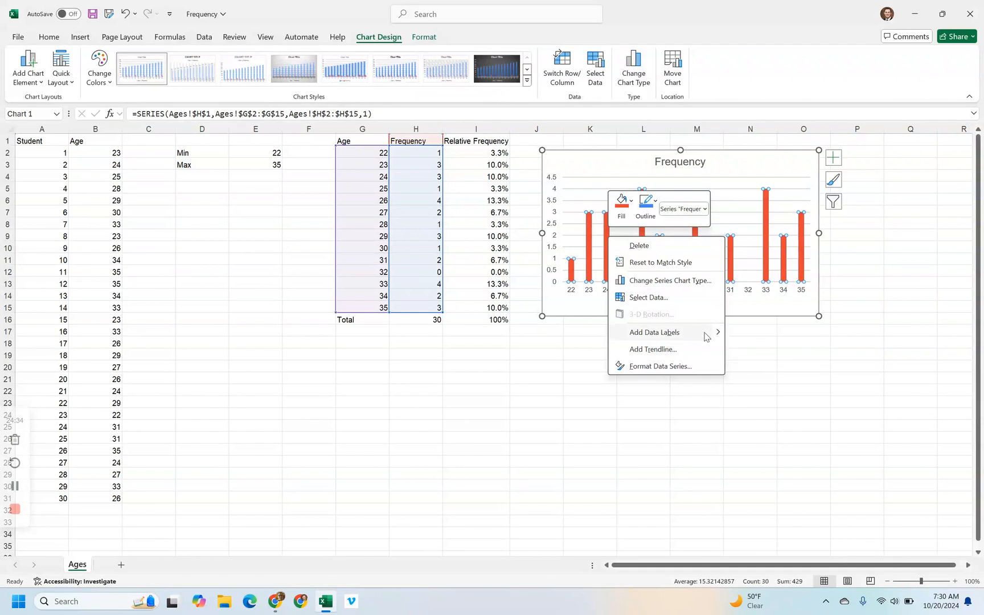
pyautogui.moveTo(709, 334)
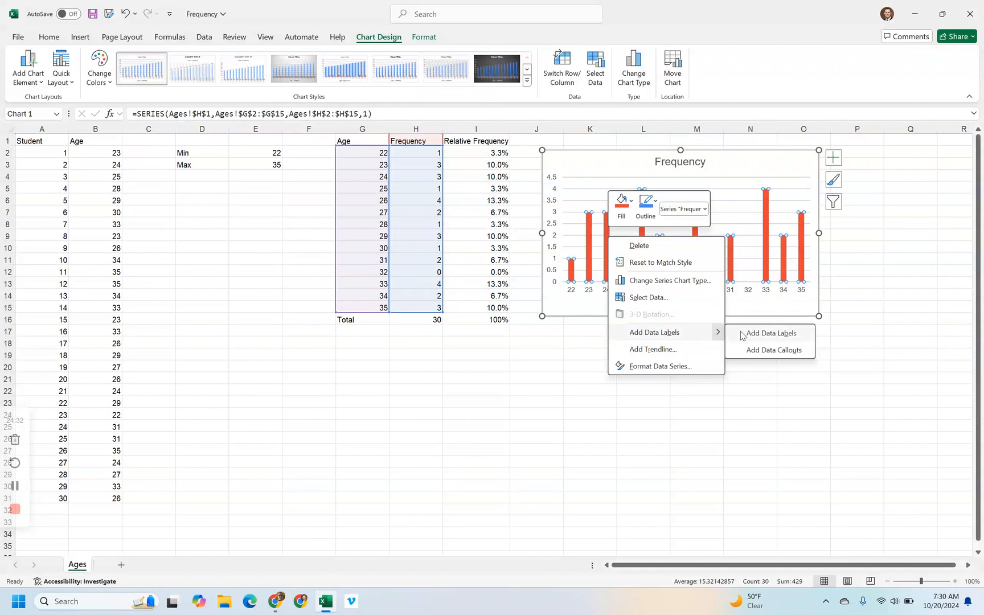
pyautogui.click(743, 335)
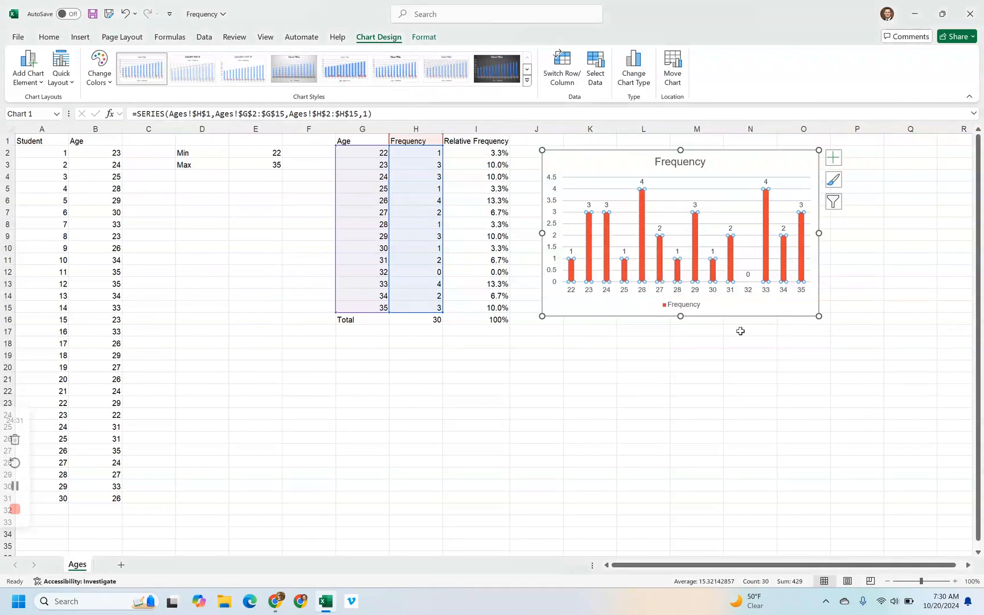
pyautogui.click(657, 358)
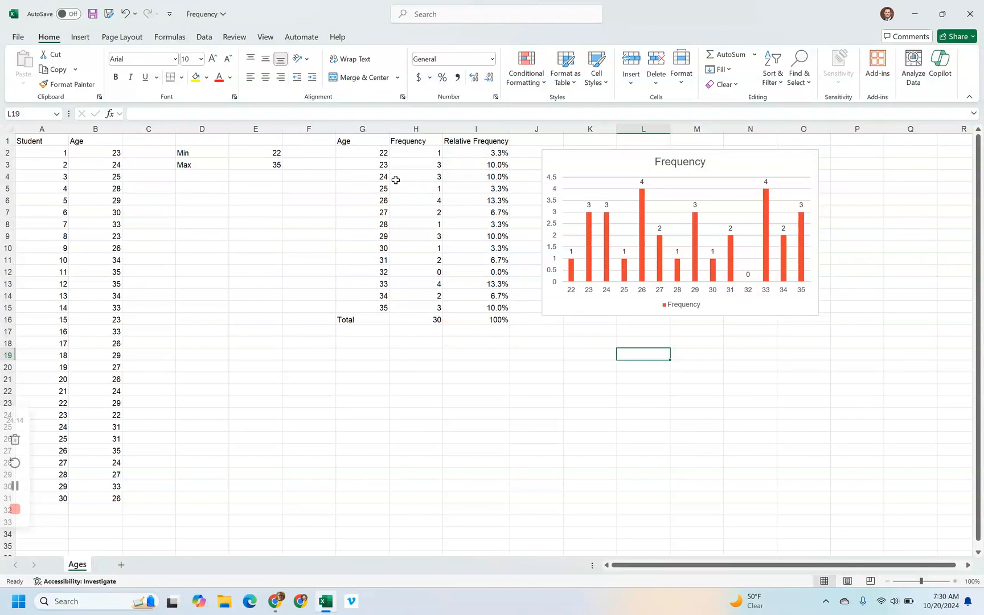
# - Insert a 2-D clustered column chart from G1:G15 and I1:I15 and place it directly below the Frequency chart
pyautogui.moveTo(371, 140)
pyautogui.mouseDown()
pyautogui.moveTo(383, 306)
pyautogui.moveTo(376, 140)
pyautogui.mouseUp()
pyautogui.click(382, 306)
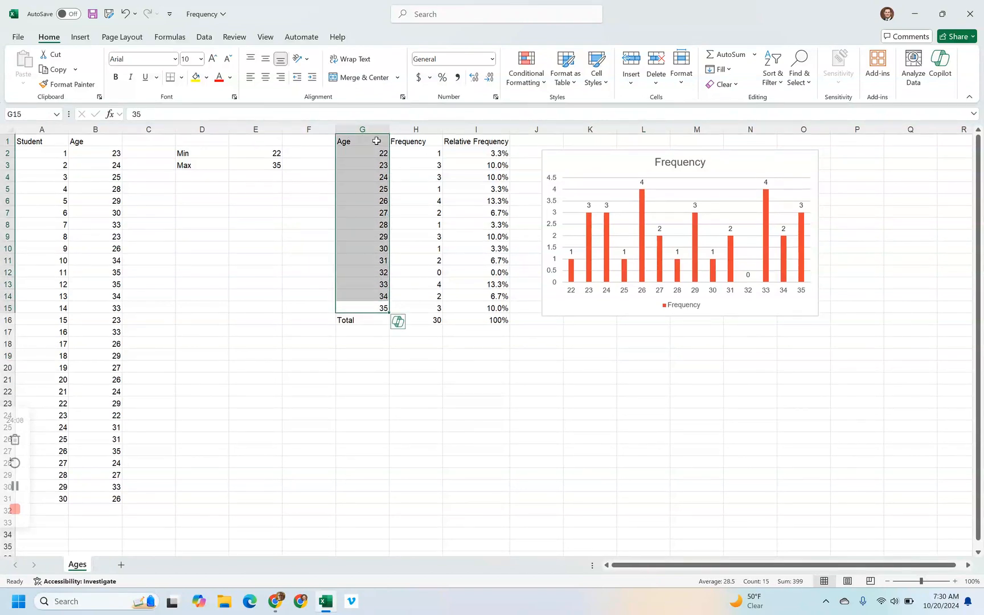
pyautogui.moveTo(473, 141); pyautogui.dragTo(480, 306)
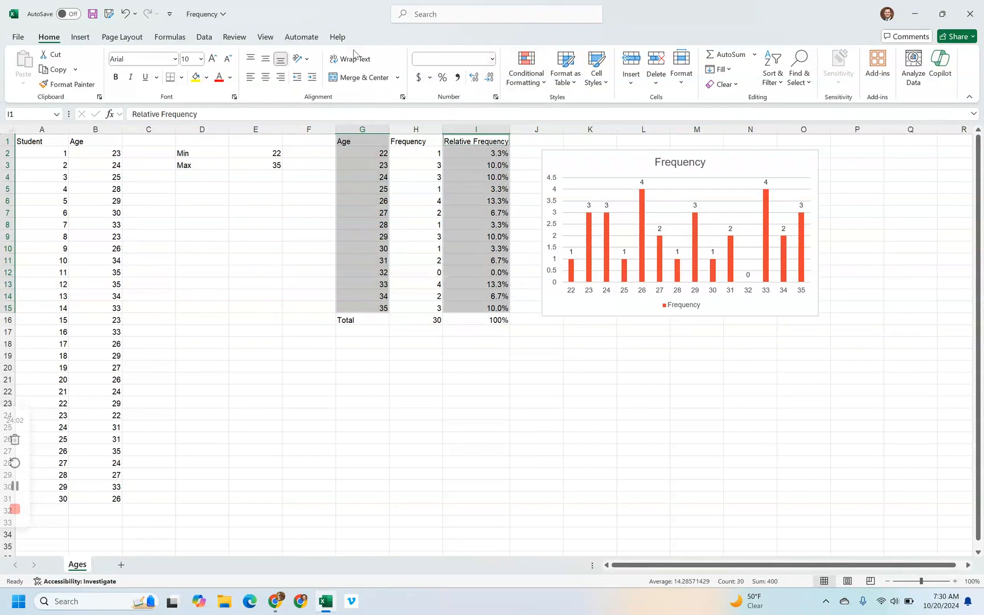
pyautogui.click(79, 37)
pyautogui.click(380, 55)
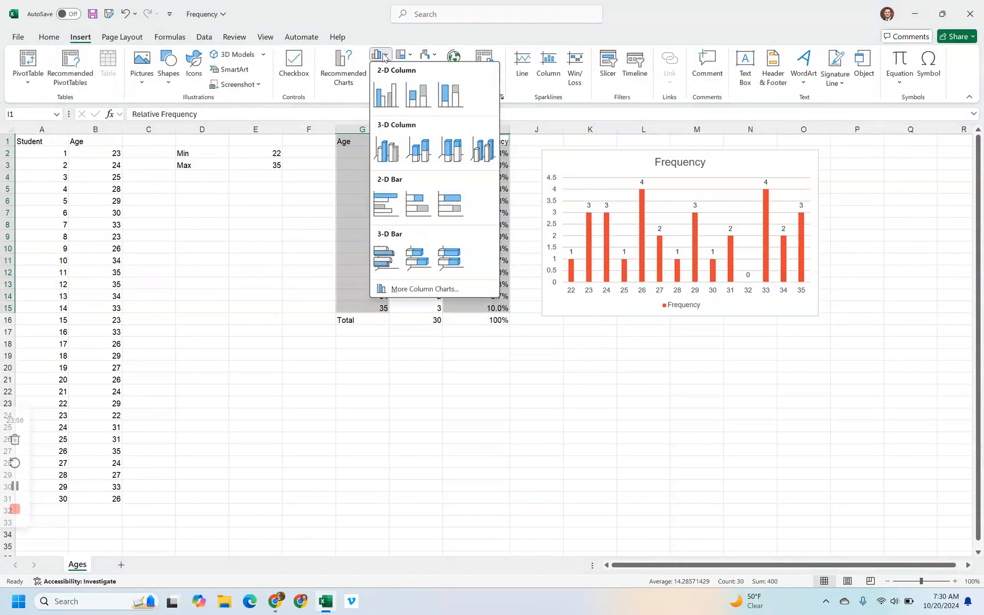
pyautogui.click(388, 97)
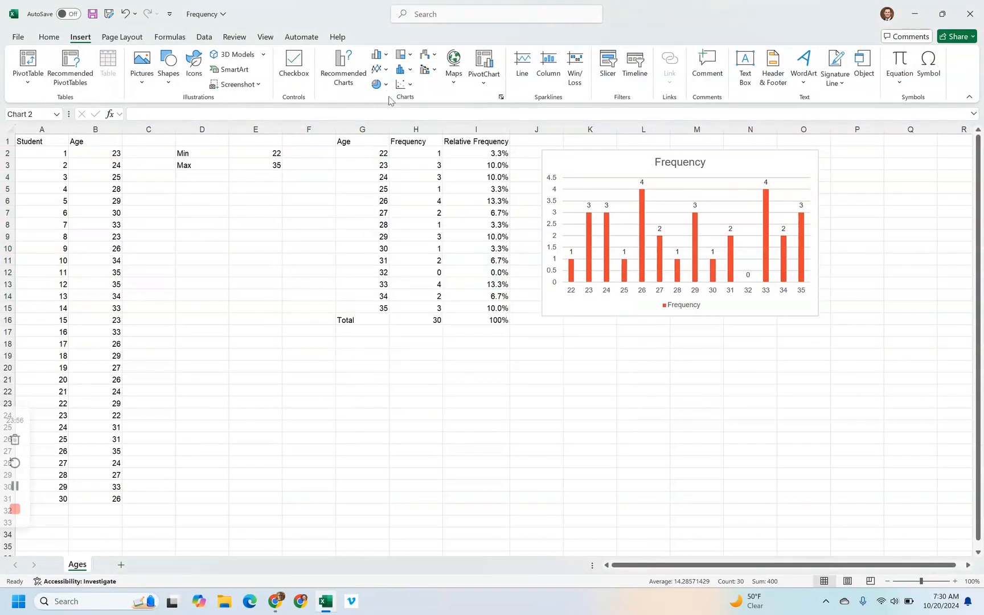
pyautogui.moveTo(427, 269); pyautogui.dragTo(613, 326)
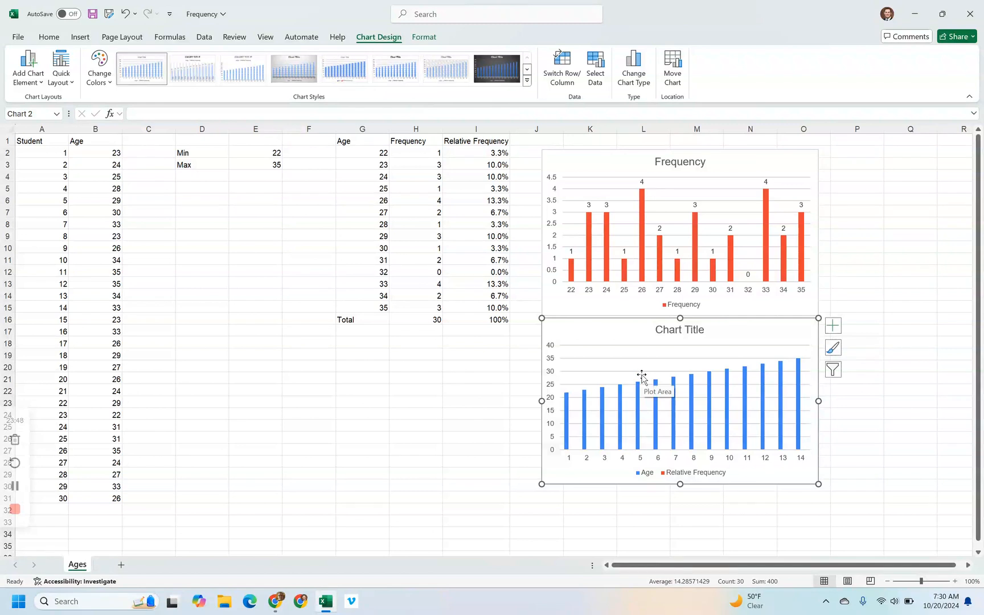
# - Remove the Age series from the data source of the lower column chart
pyautogui.rightClick(636, 353)
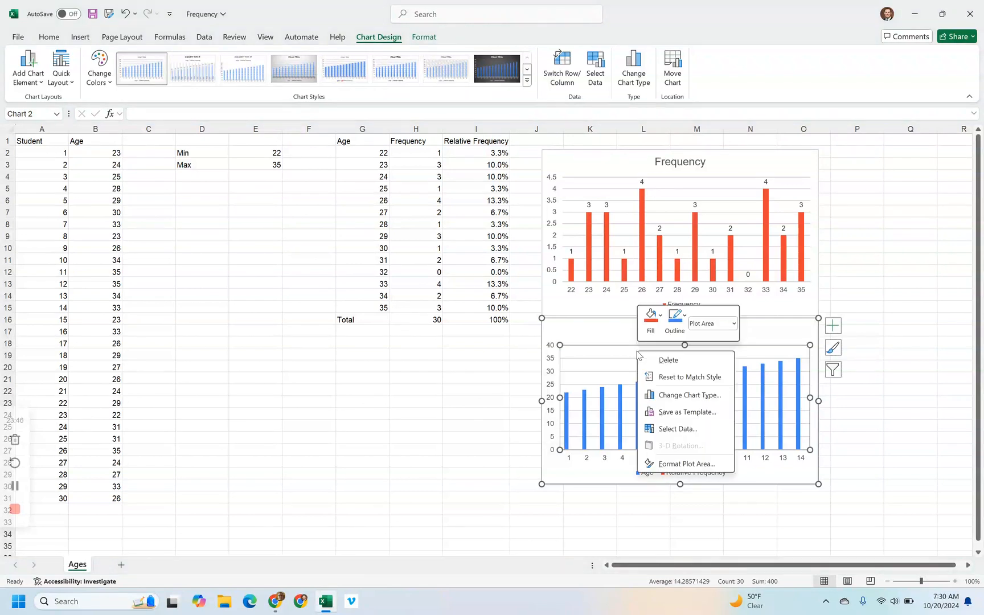
pyautogui.click(659, 429)
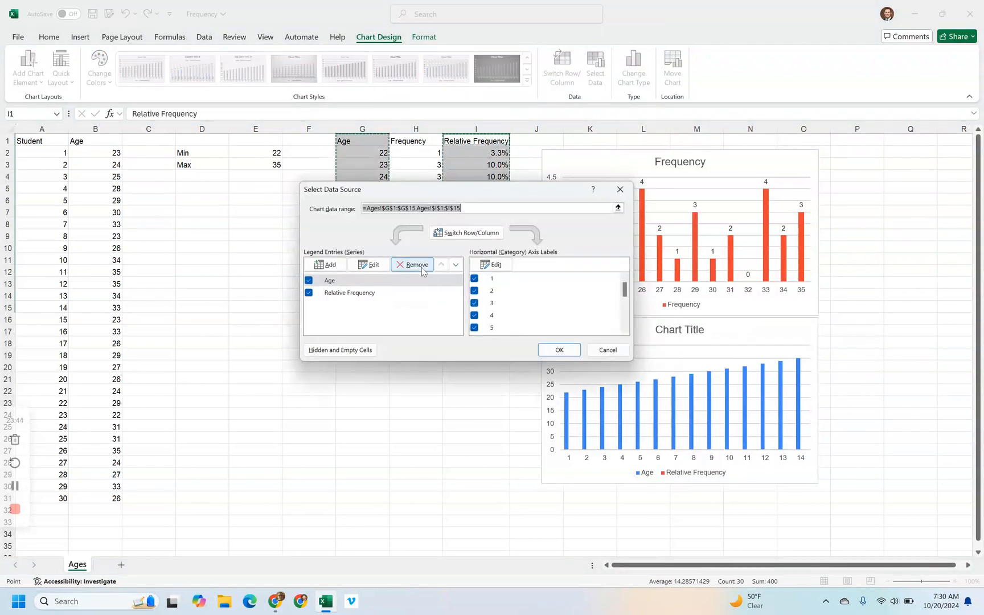
pyautogui.click(422, 266)
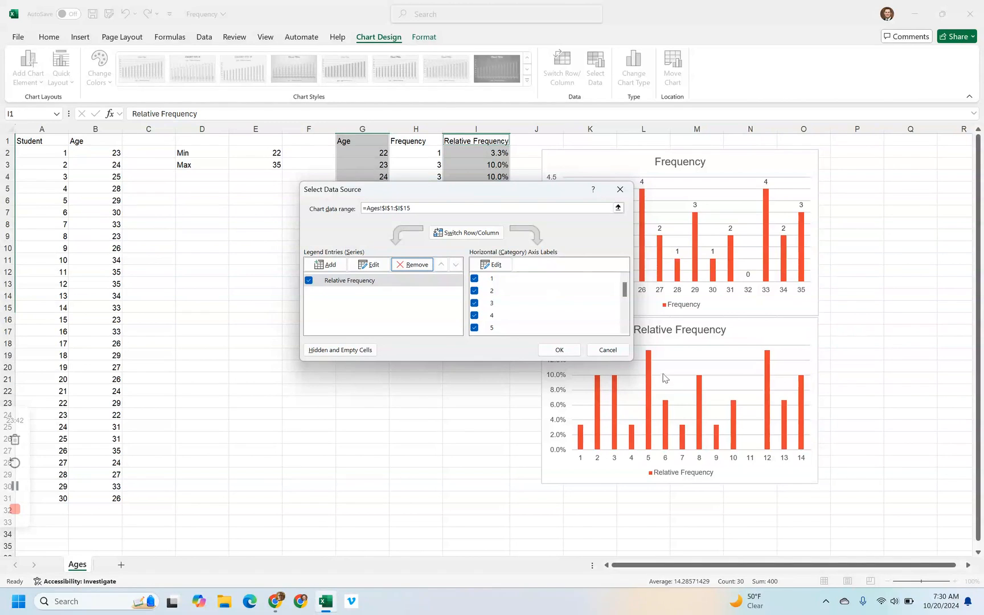
# - Set the lower chart's horizontal axis labels to the ages in G2:G15 and apply the data source changes
pyautogui.click(504, 265)
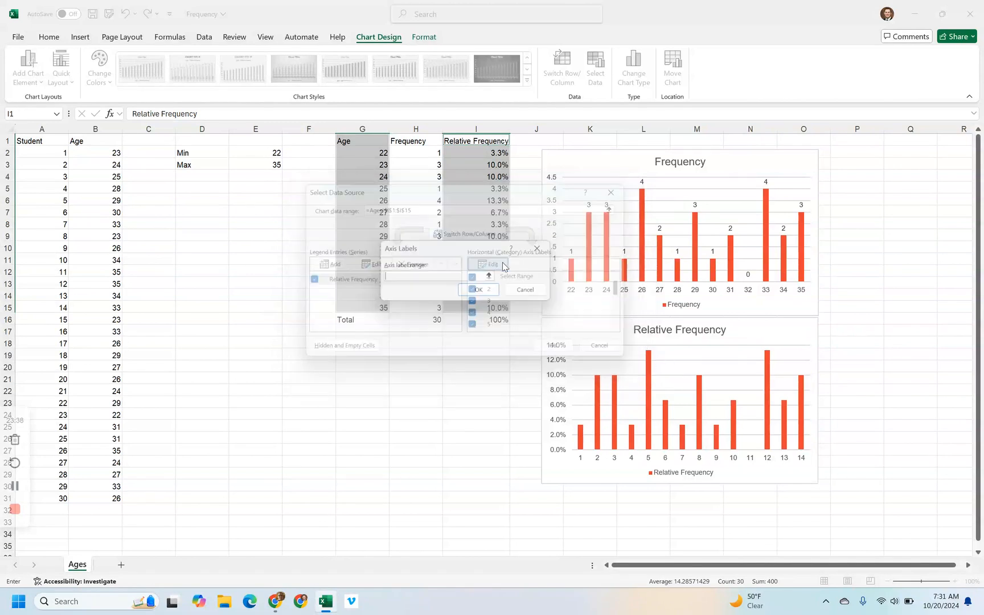
pyautogui.moveTo(378, 151); pyautogui.dragTo(378, 312)
pyautogui.press('Return')
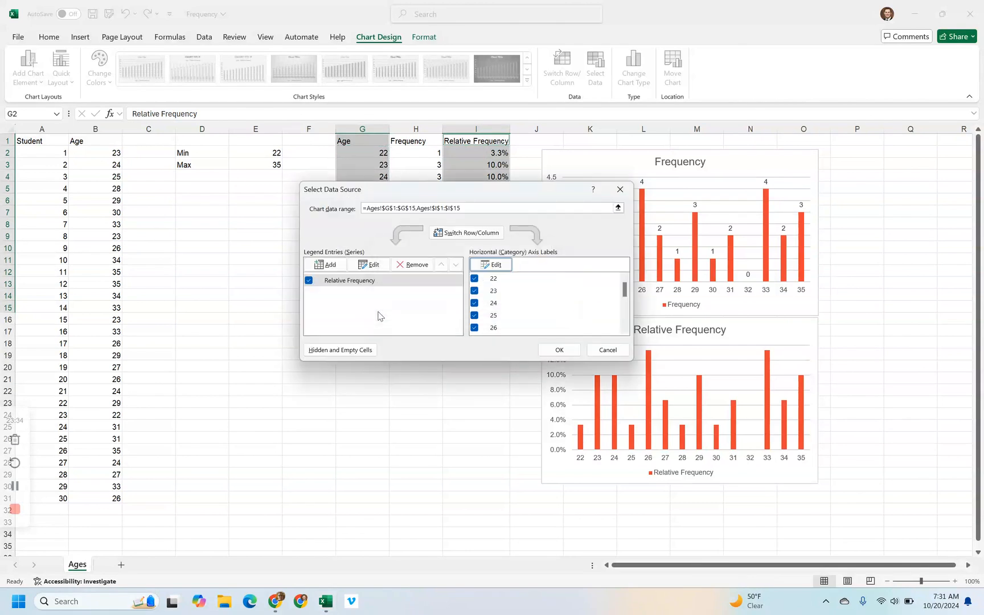
pyautogui.click(560, 350)
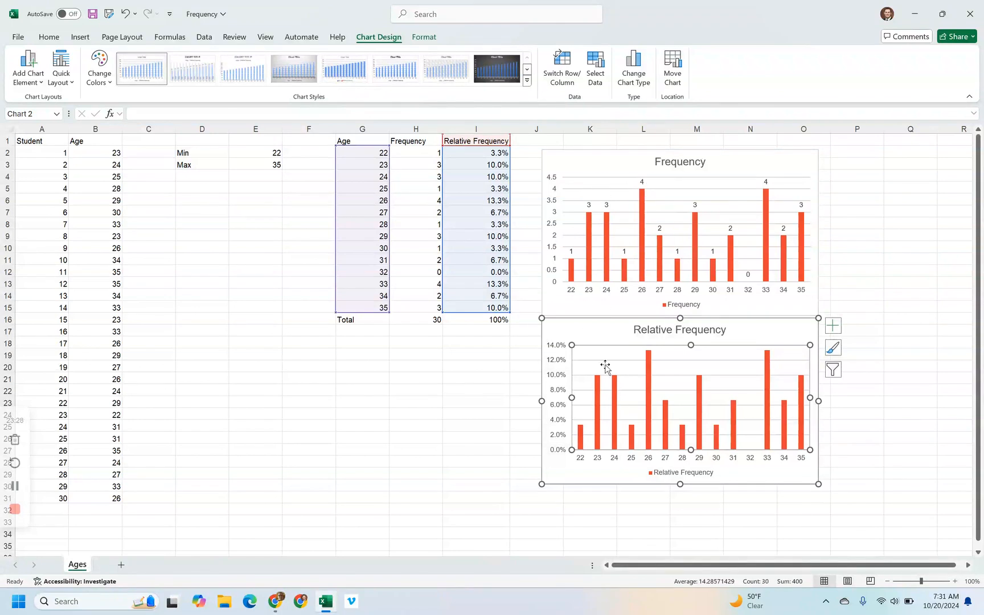
# - Add data labels to the columns of the Relative Frequency chart and deselect the chart
pyautogui.click(598, 396)
pyautogui.rightClick(599, 393)
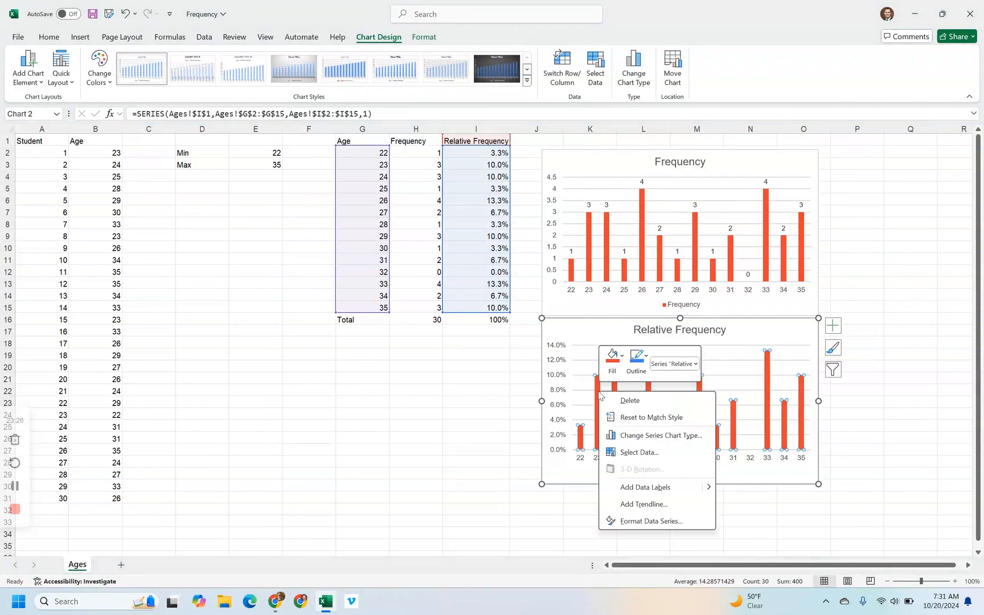
pyautogui.click(675, 489)
pyautogui.click(899, 415)
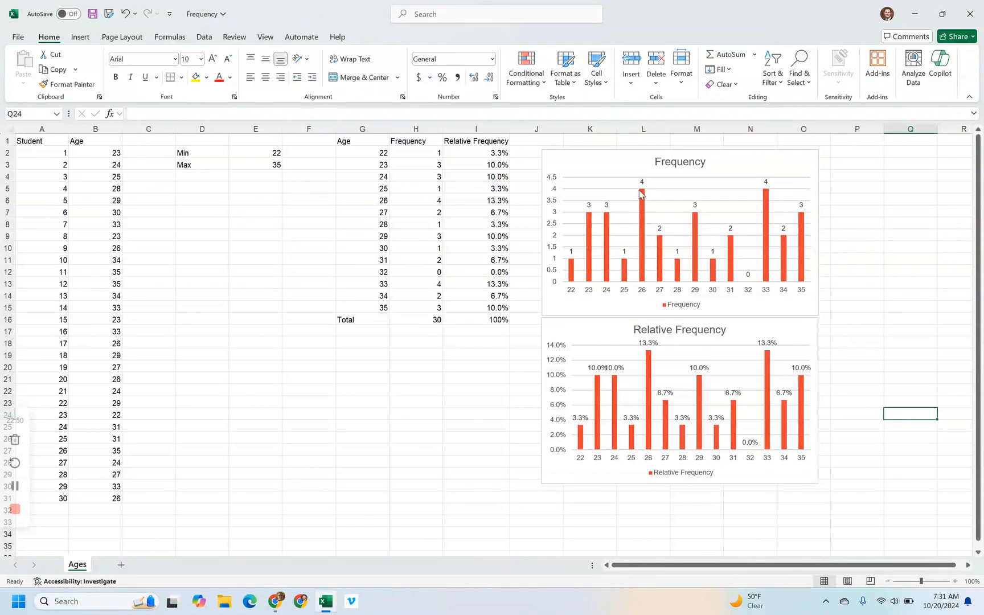
pyautogui.moveTo(642, 194)
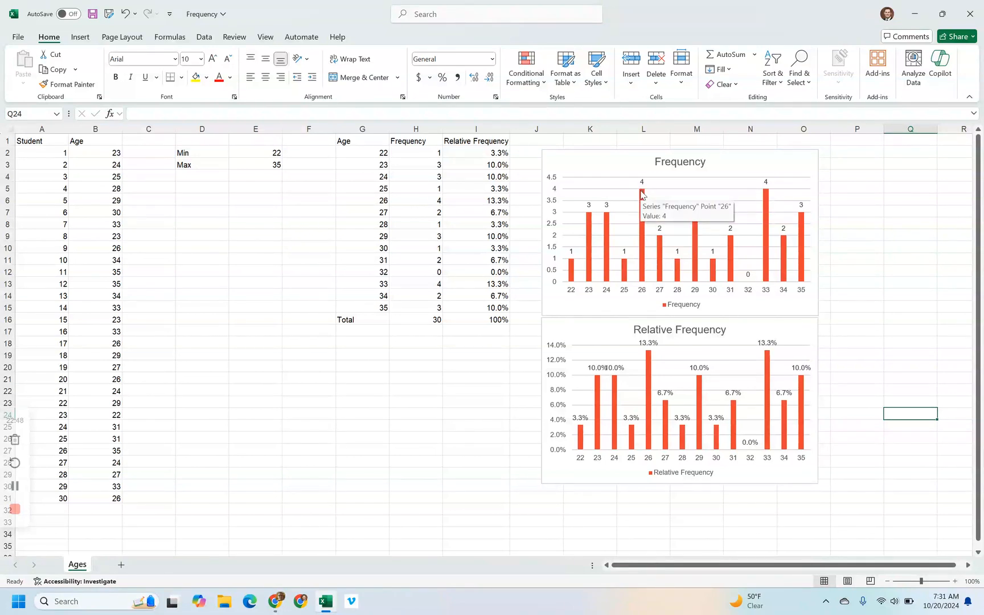
pyautogui.moveTo(767, 204)
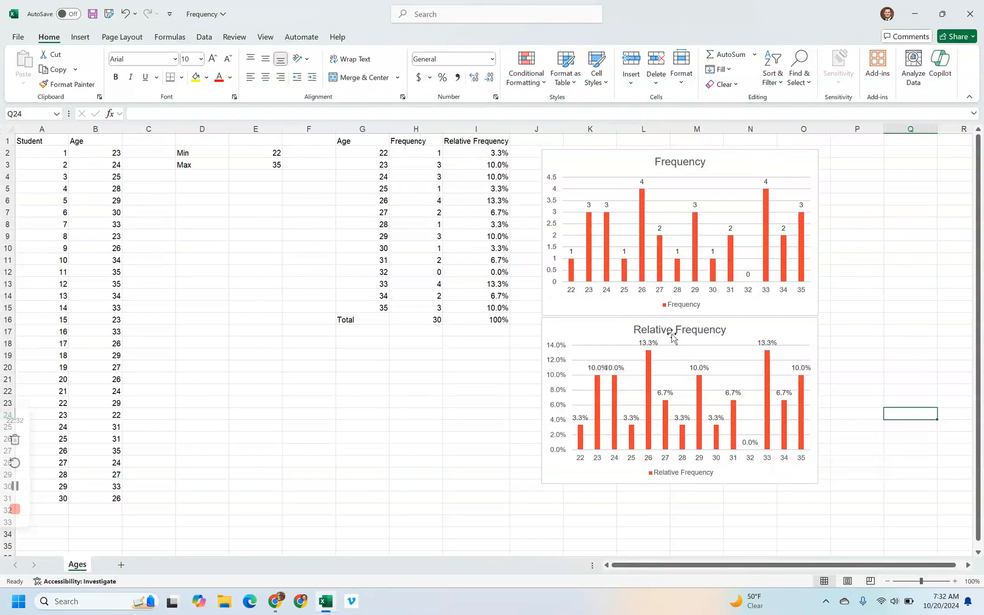
pyautogui.click(665, 341)
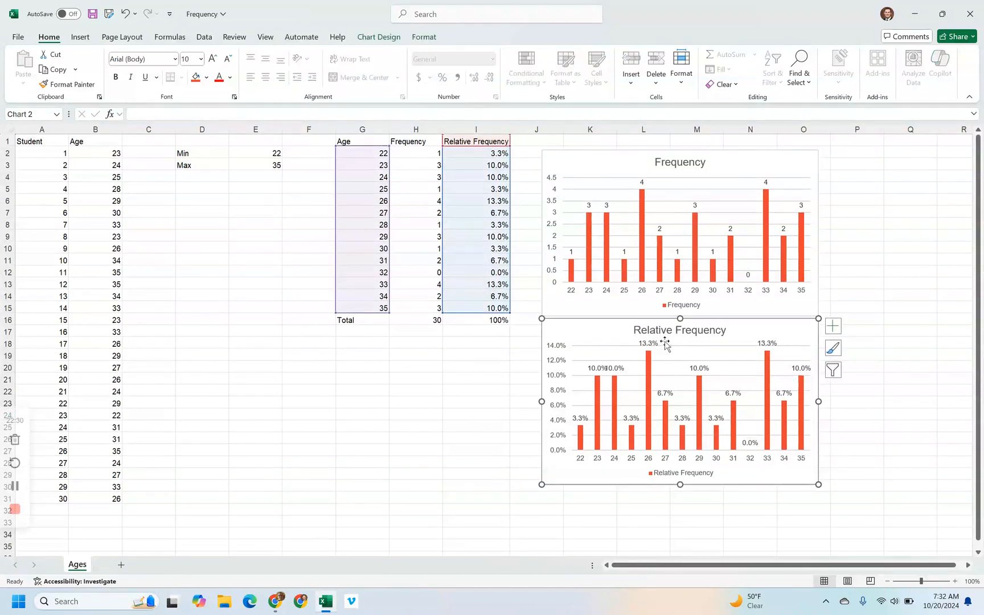